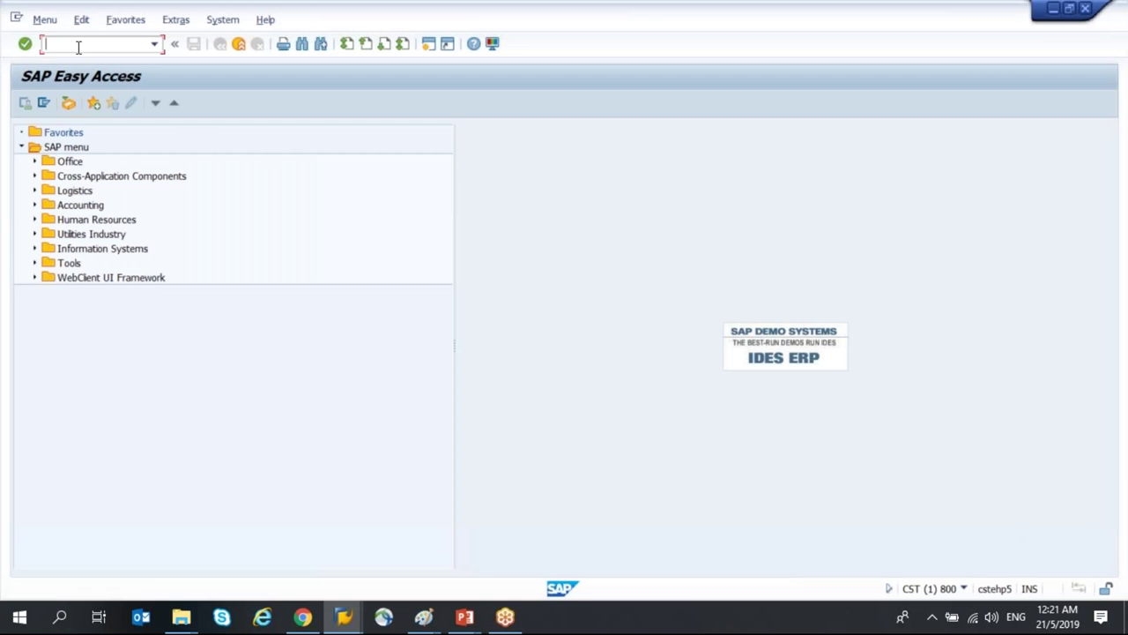
Step: Run transaction SPRO and display the SAP Reference IMG
type("SAP")
key("BackSpace")
key("BackSpace")
type("PRO")
key("Return")
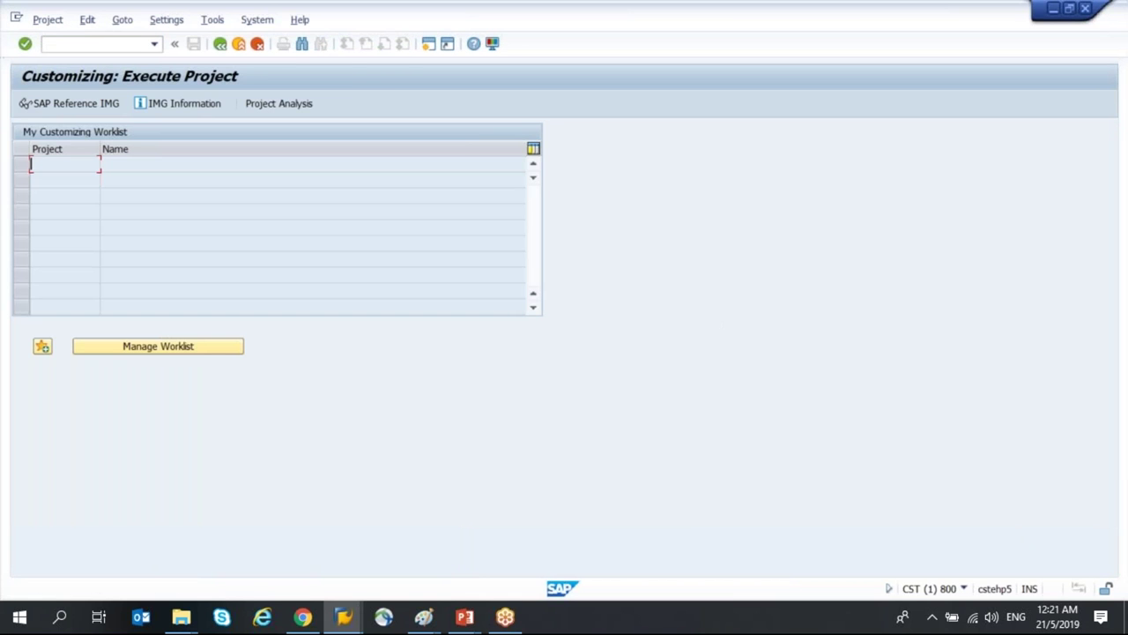
left_click(63, 106)
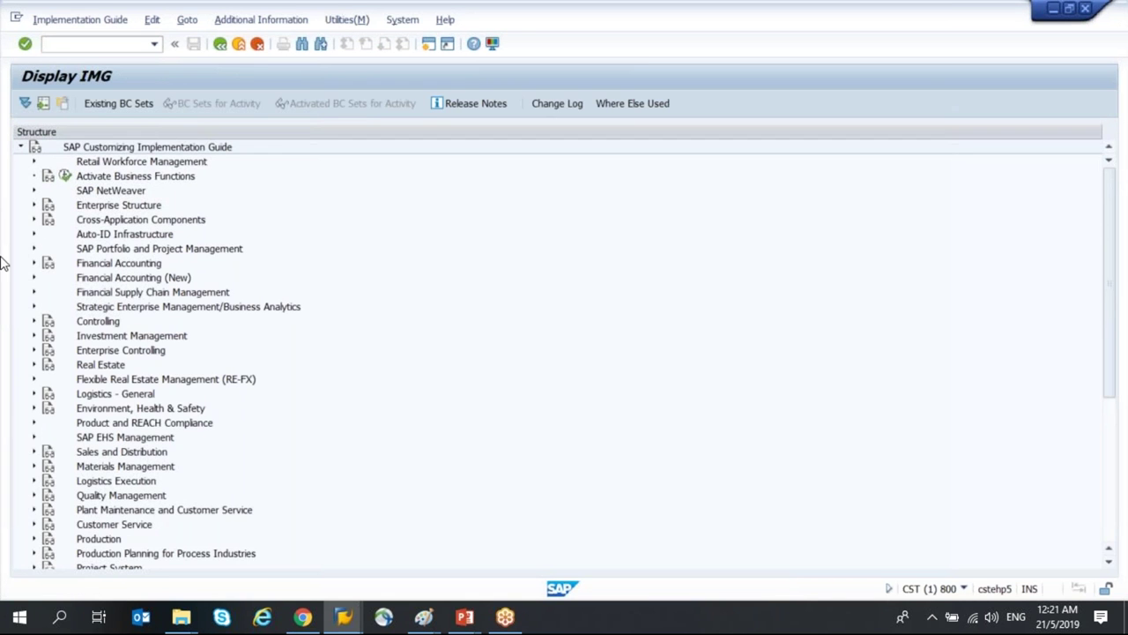
Step: Open the Copy/delete/check warehouse number activity in the Logistics Execution definitions of the Enterprise Structure
left_click(34, 204)
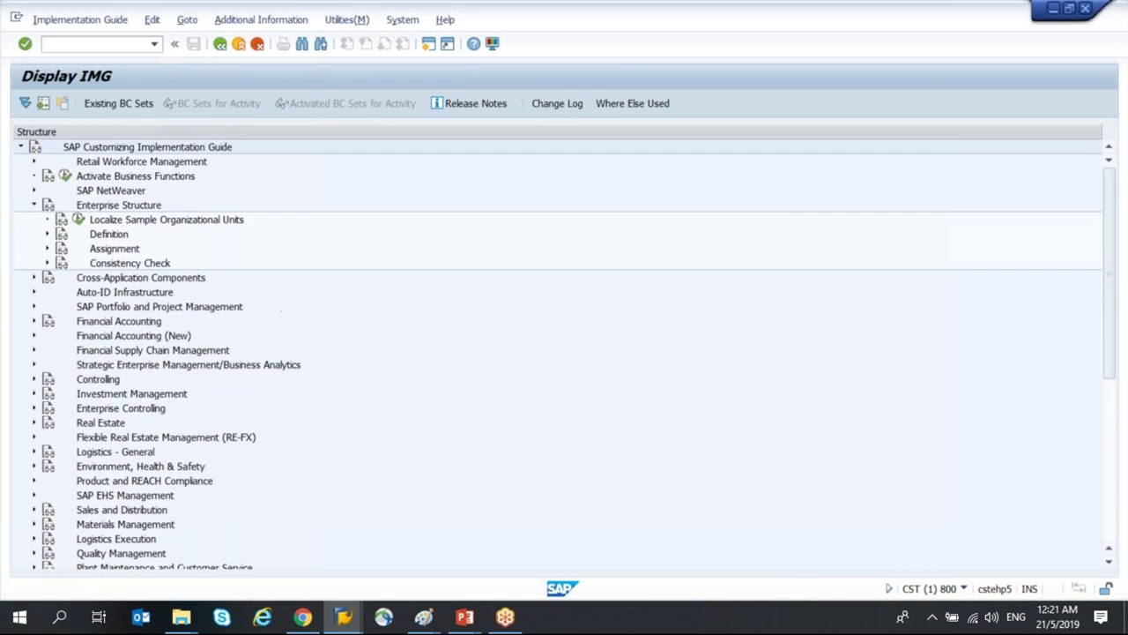
left_click(47, 234)
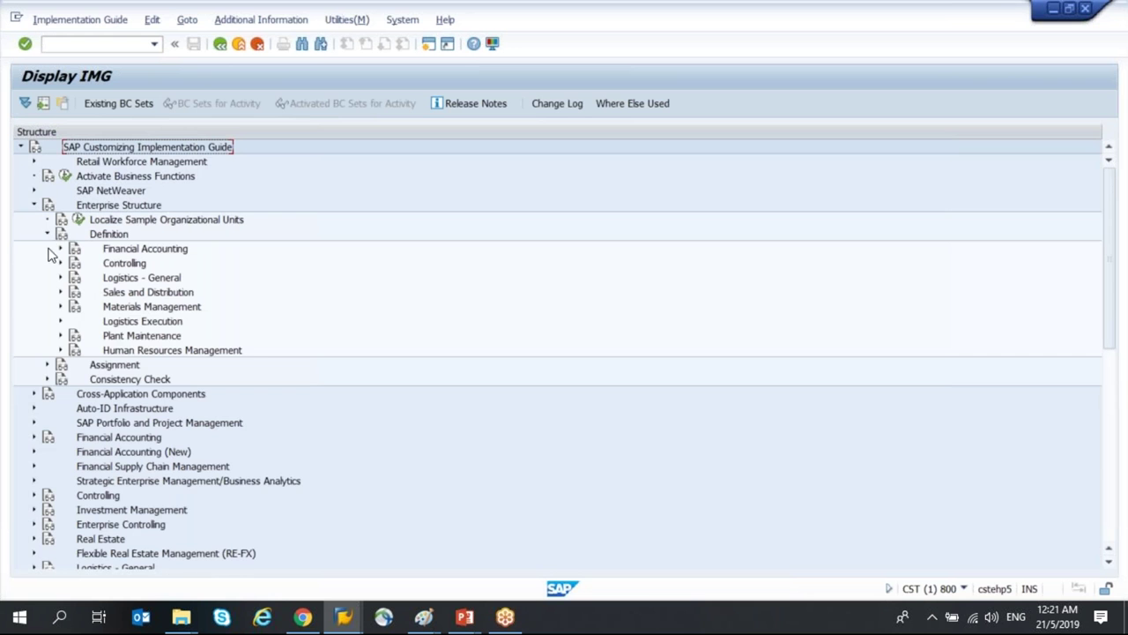
left_click(60, 321)
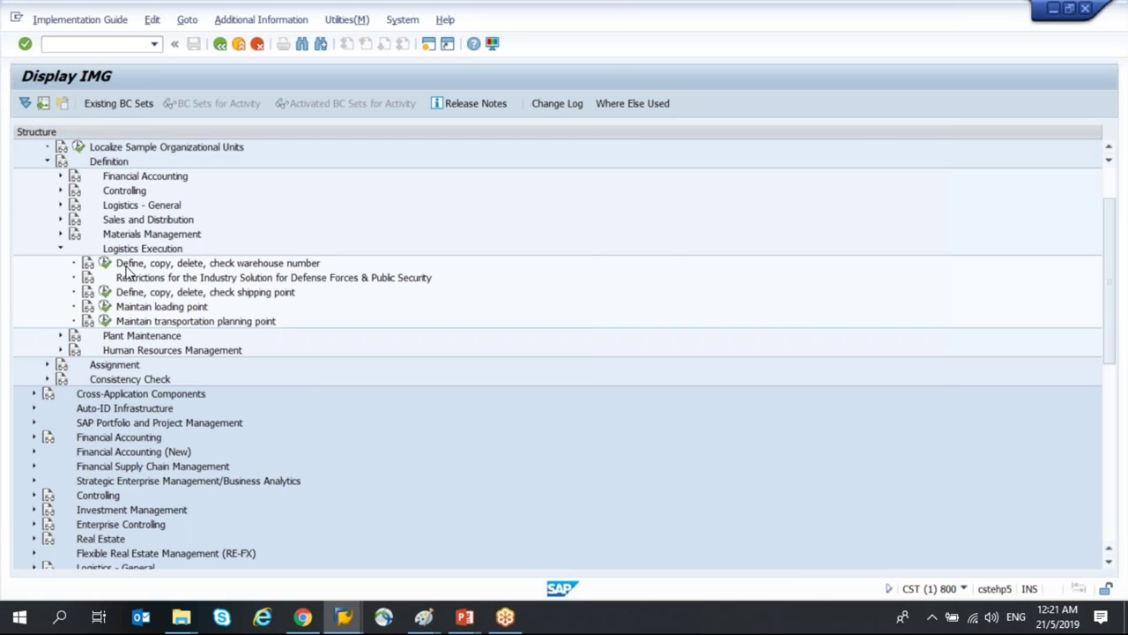
left_click(105, 263)
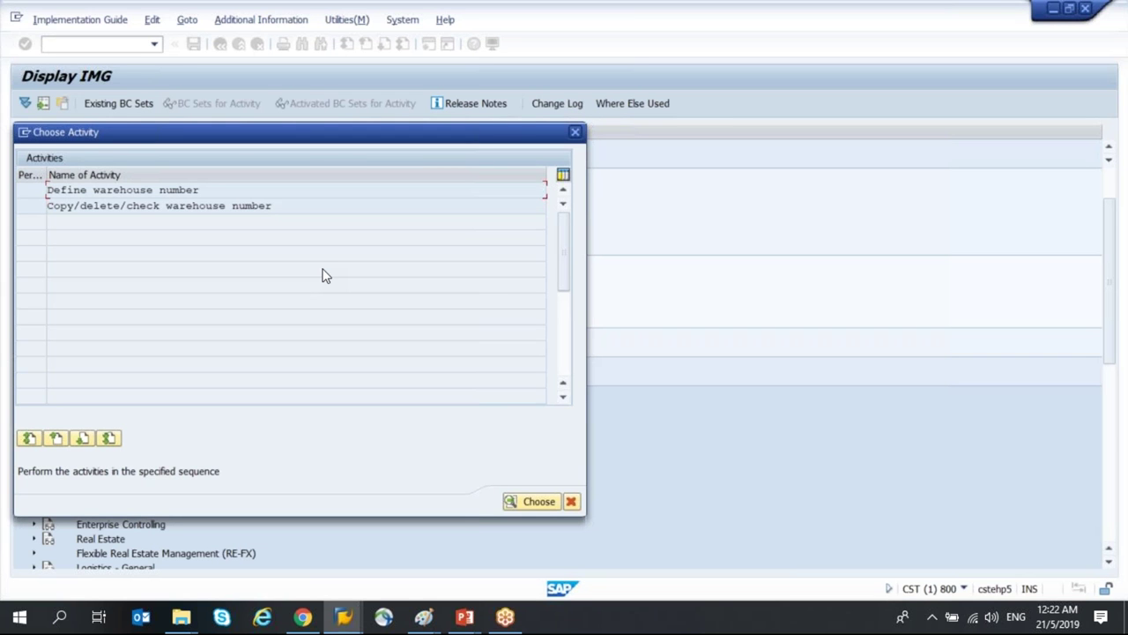
double_click(264, 205)
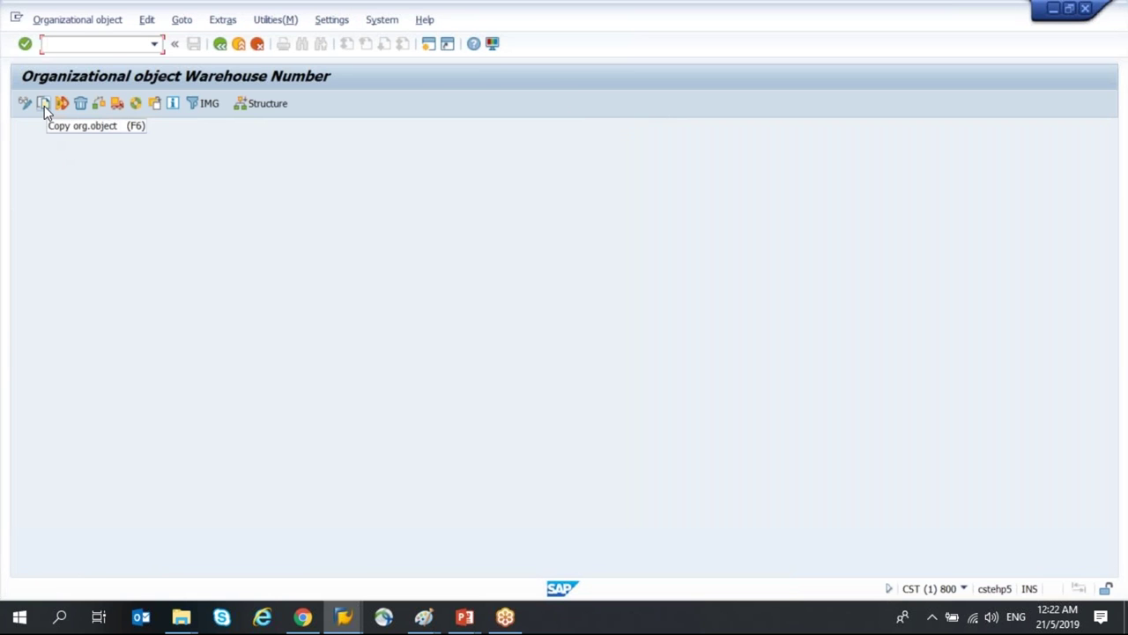
Step: Copy warehouse number 001 to W20, agreeing to transport number ranges and accepting the proposed customizing request
left_click(44, 106)
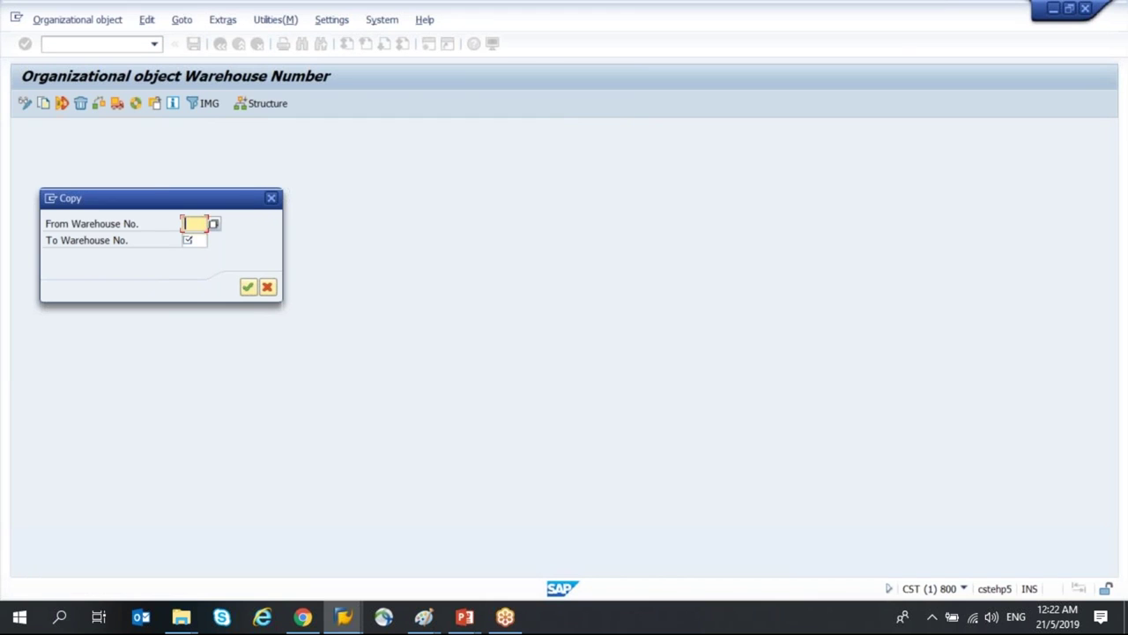
type("001")
key("Tab")
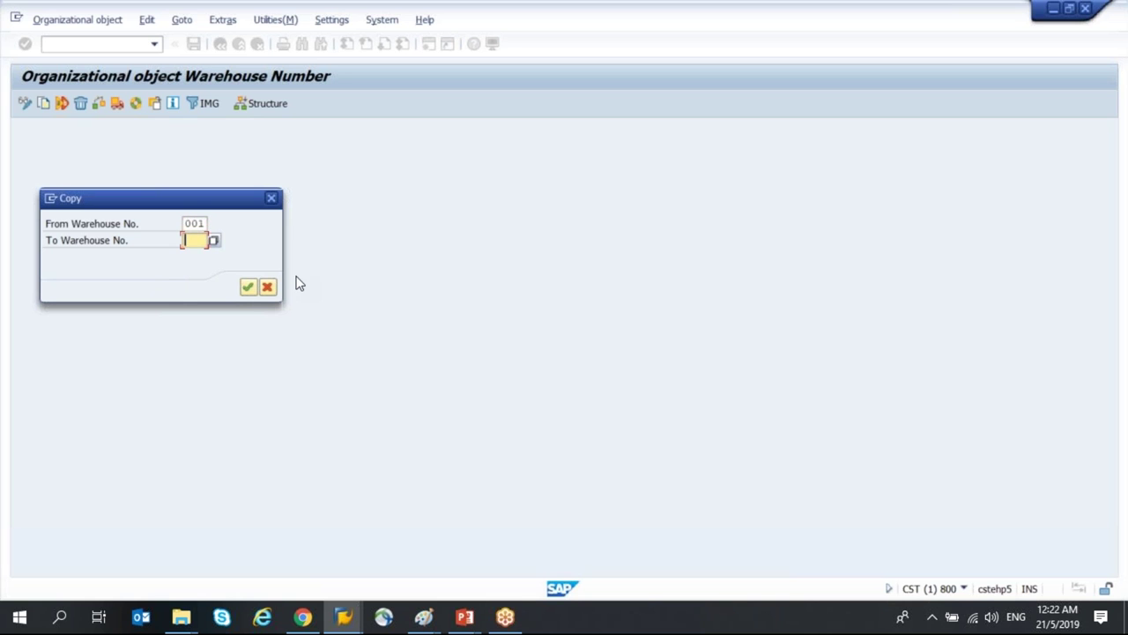
type("W20")
left_click(250, 289)
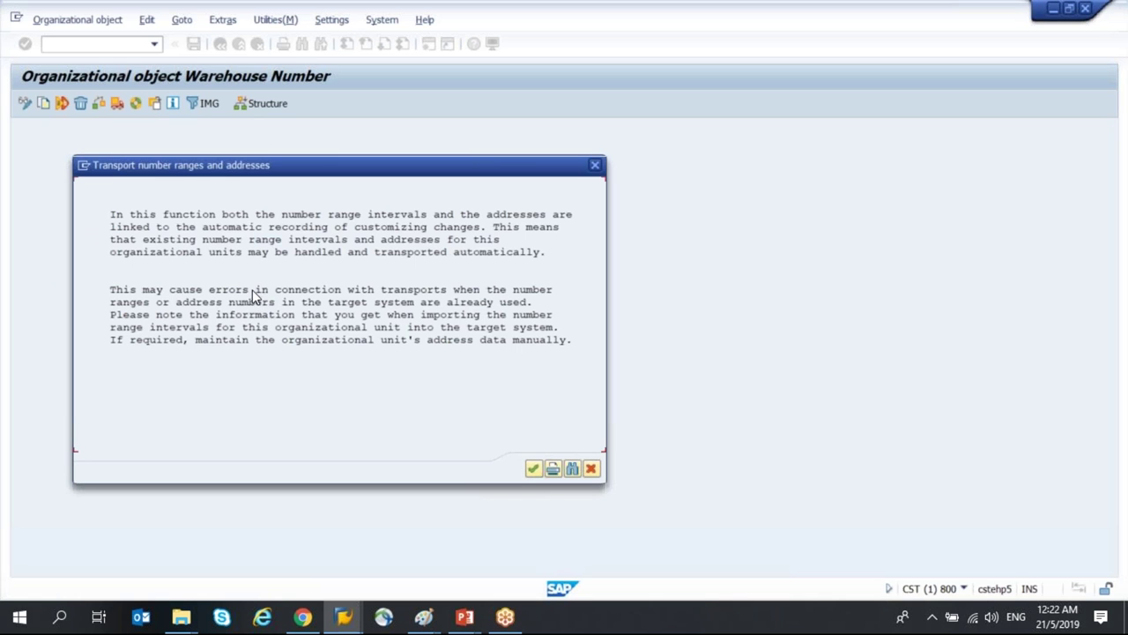
left_click(534, 470)
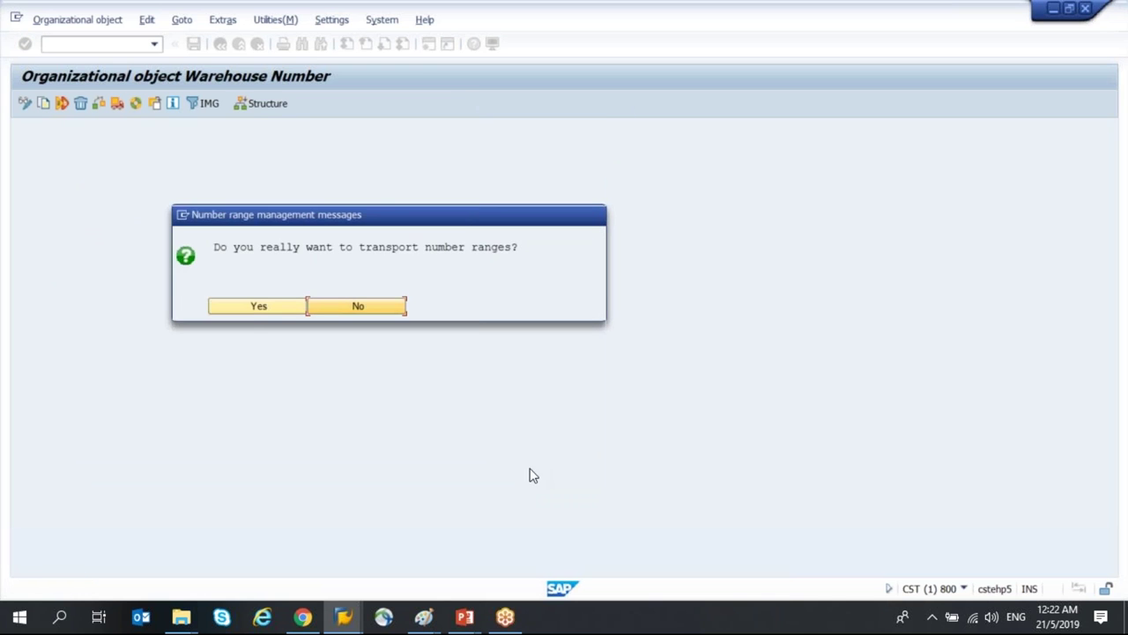
left_click(251, 307)
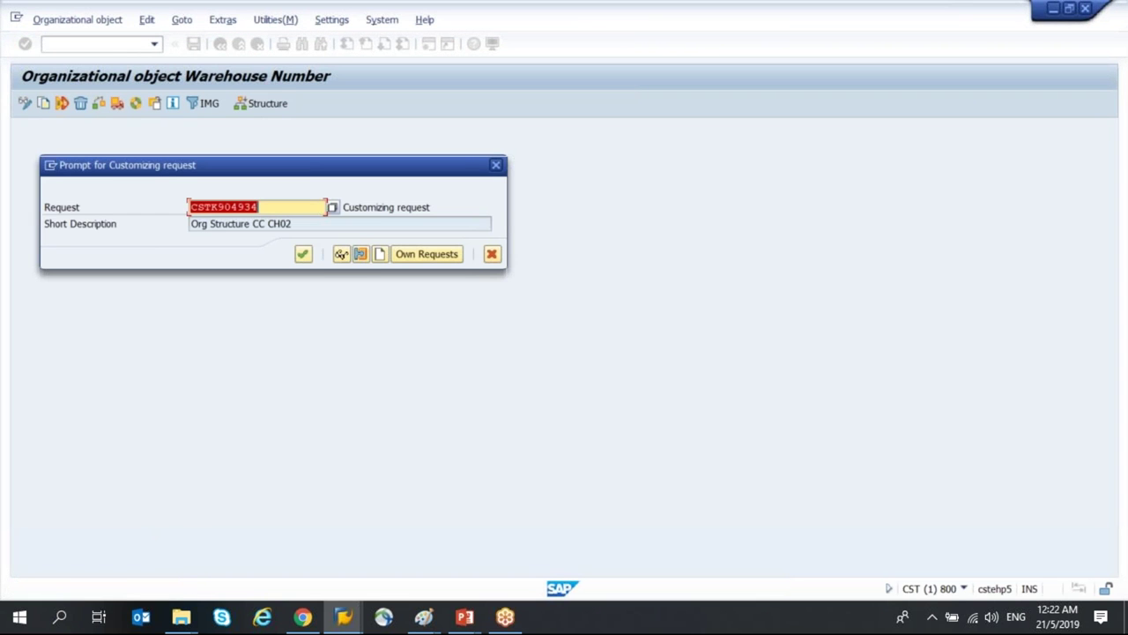
left_click(304, 255)
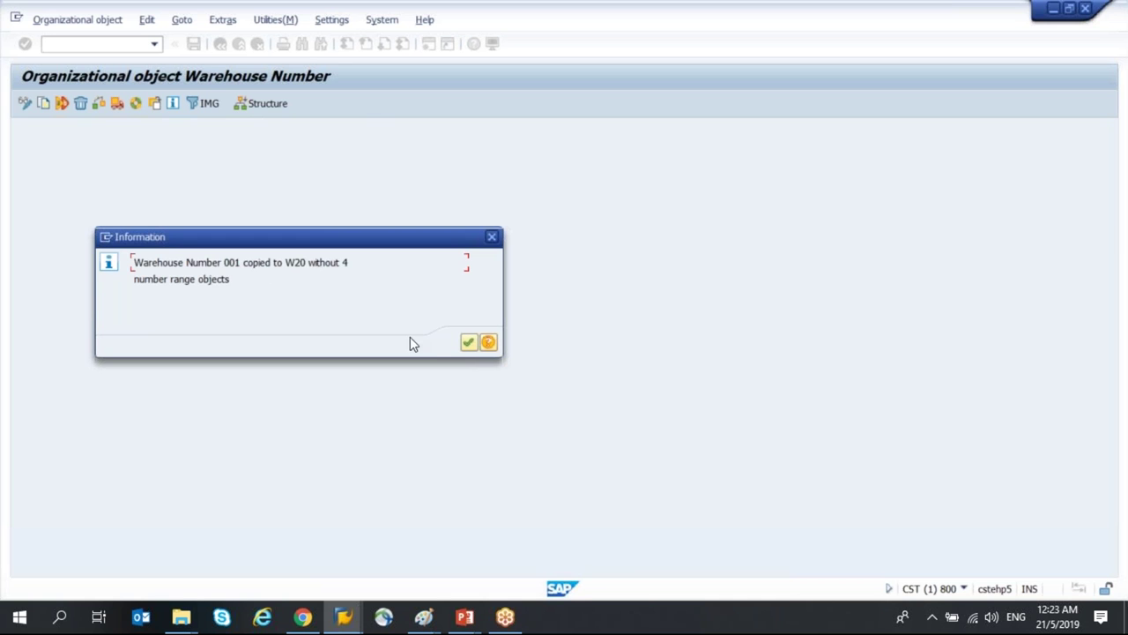
left_click(467, 342)
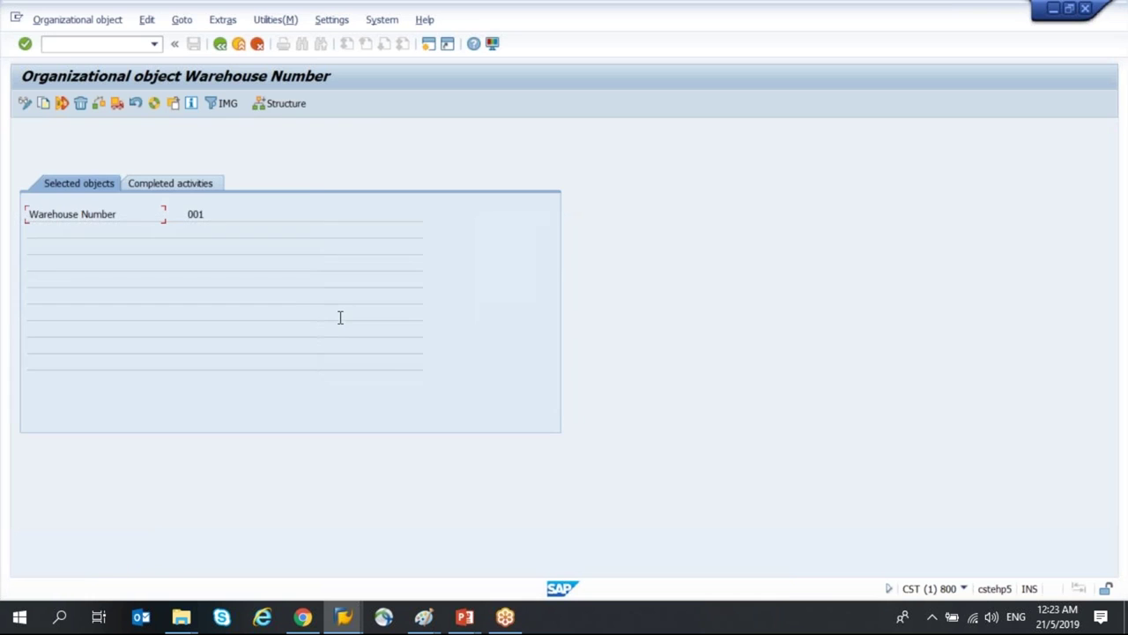
Step: Return to the activity selection, open Define warehouse number and position the overview on warehouse W20
left_click(220, 46)
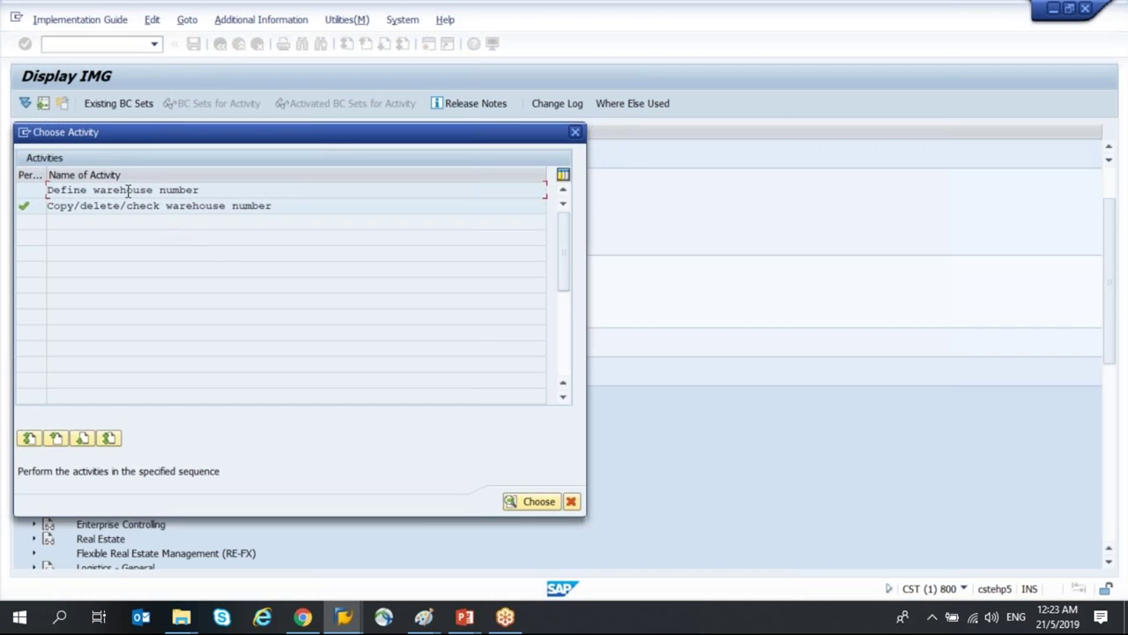
double_click(128, 189)
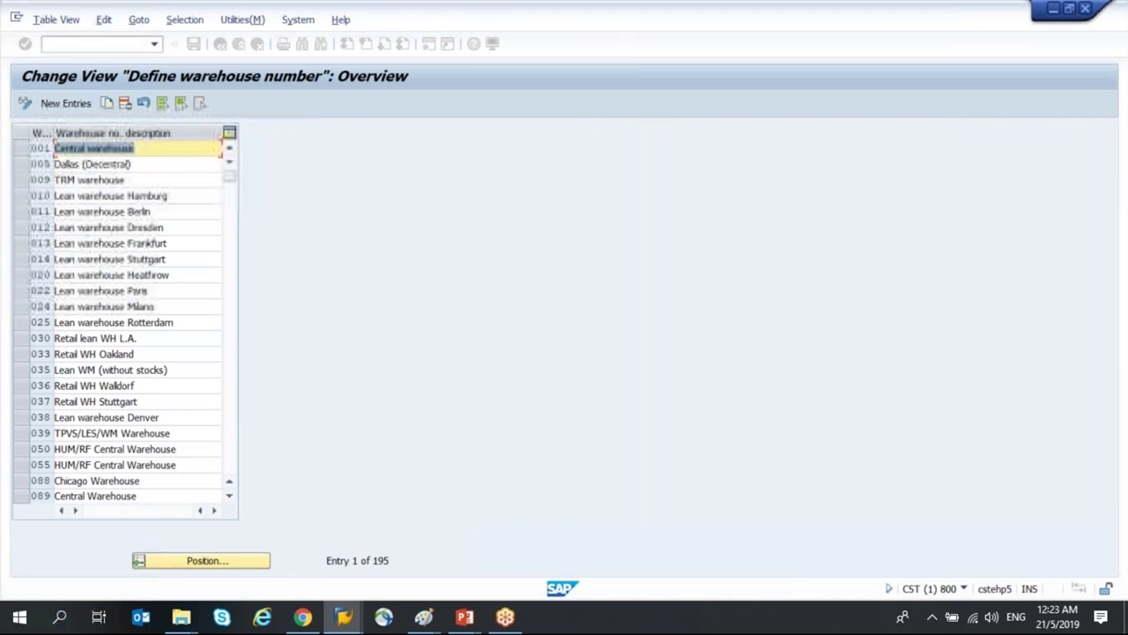
left_click(239, 564)
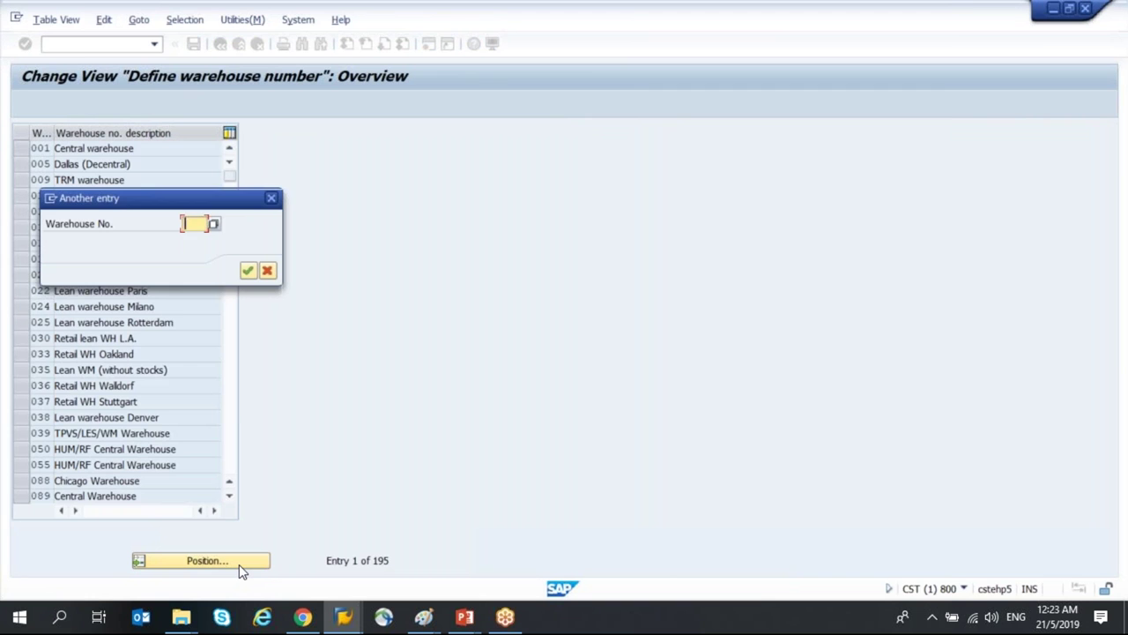
type("W20")
key("Return")
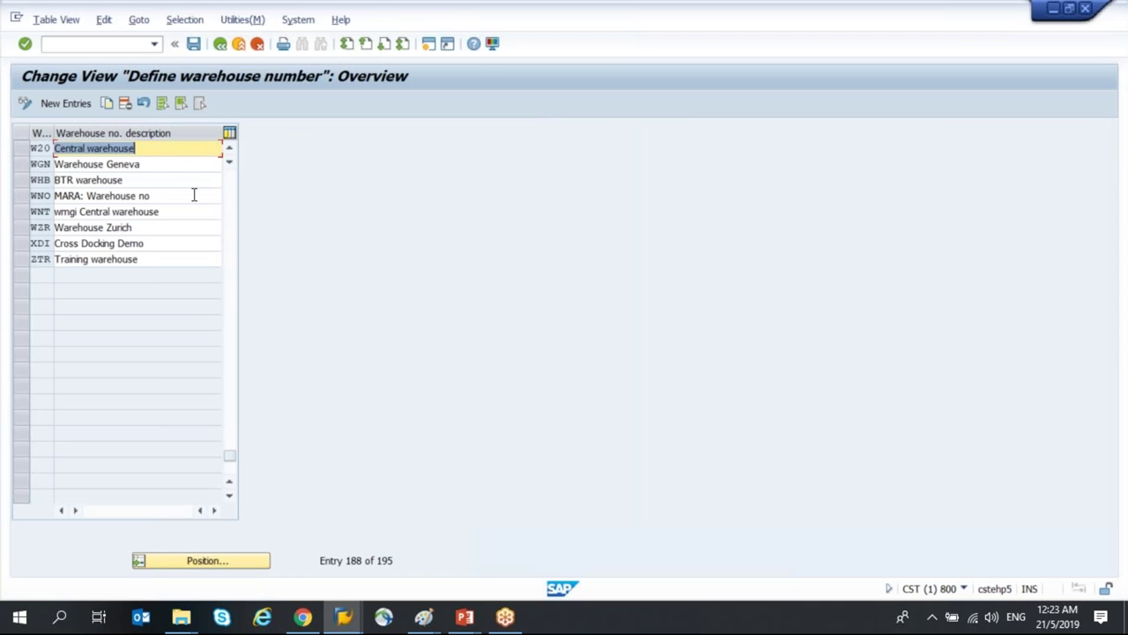
Step: Set warehouse W20's description to "Zurich Warehouse", save it under the proposed customizing request and return to the implementation guide
type("Zurich ")
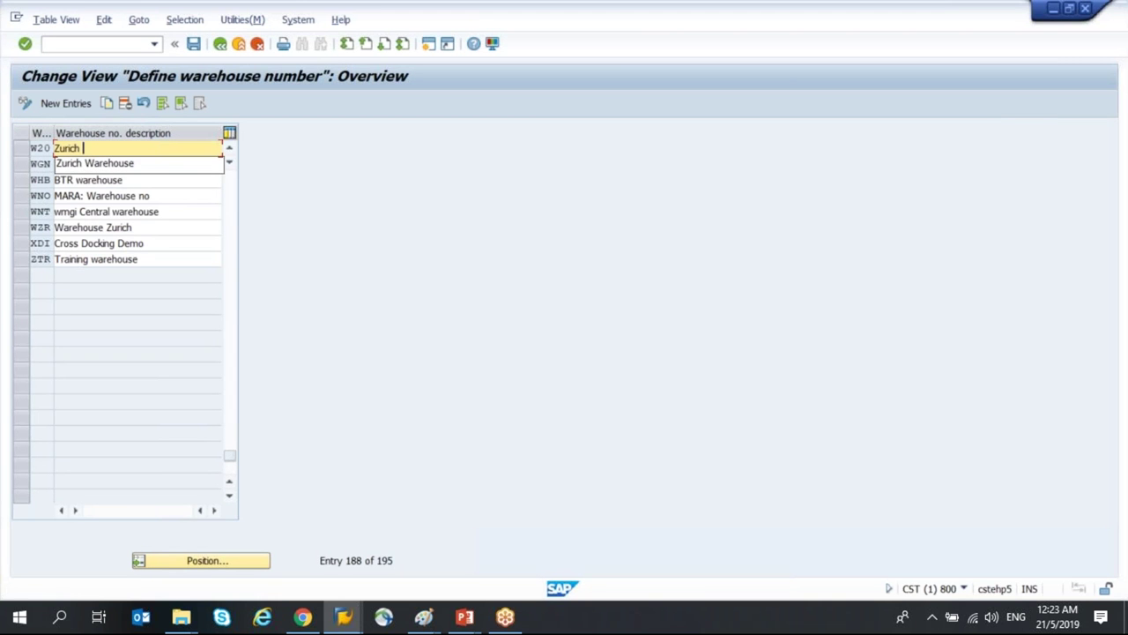
type("Warehous")
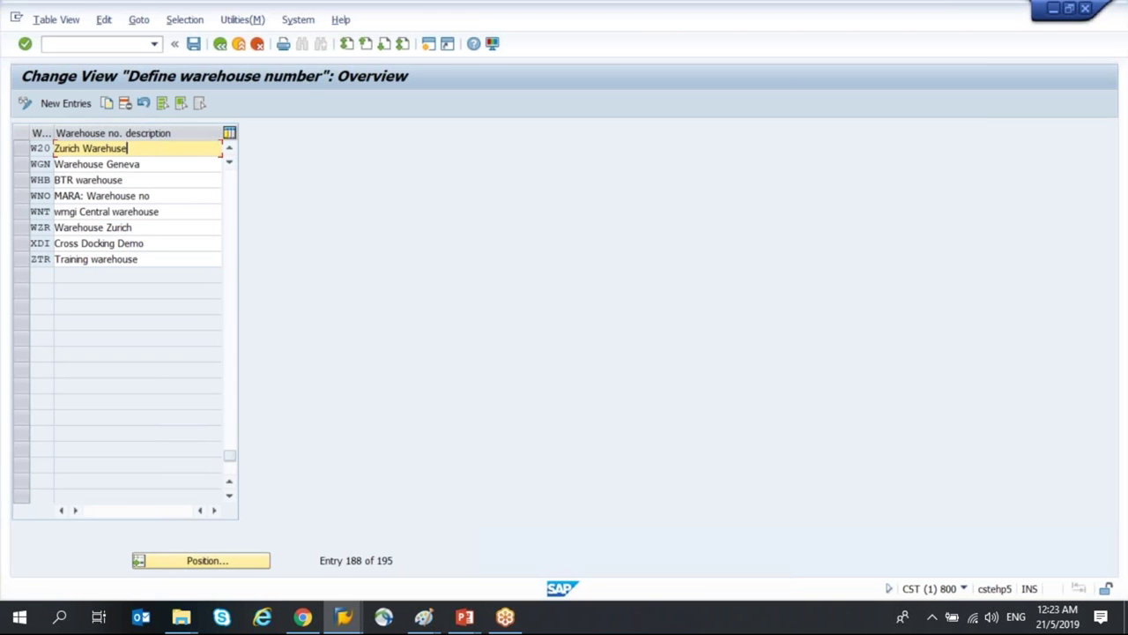
key("BackSpace")
key("BackSpace")
key("BackSpace")
type("ouse")
key("ctrl+s")
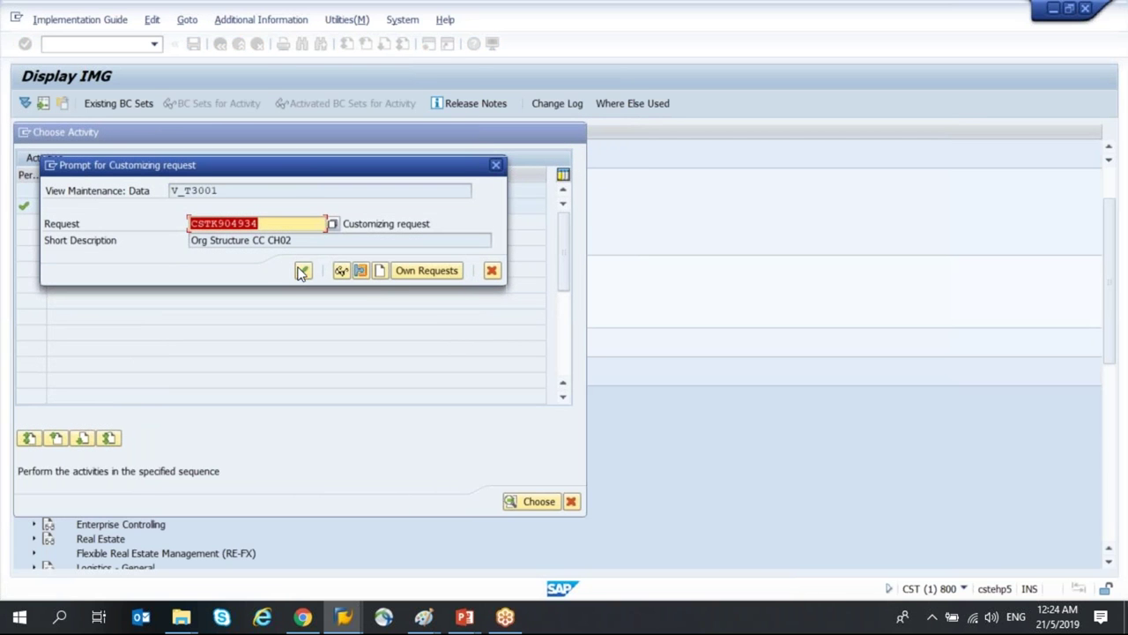
left_click(301, 272)
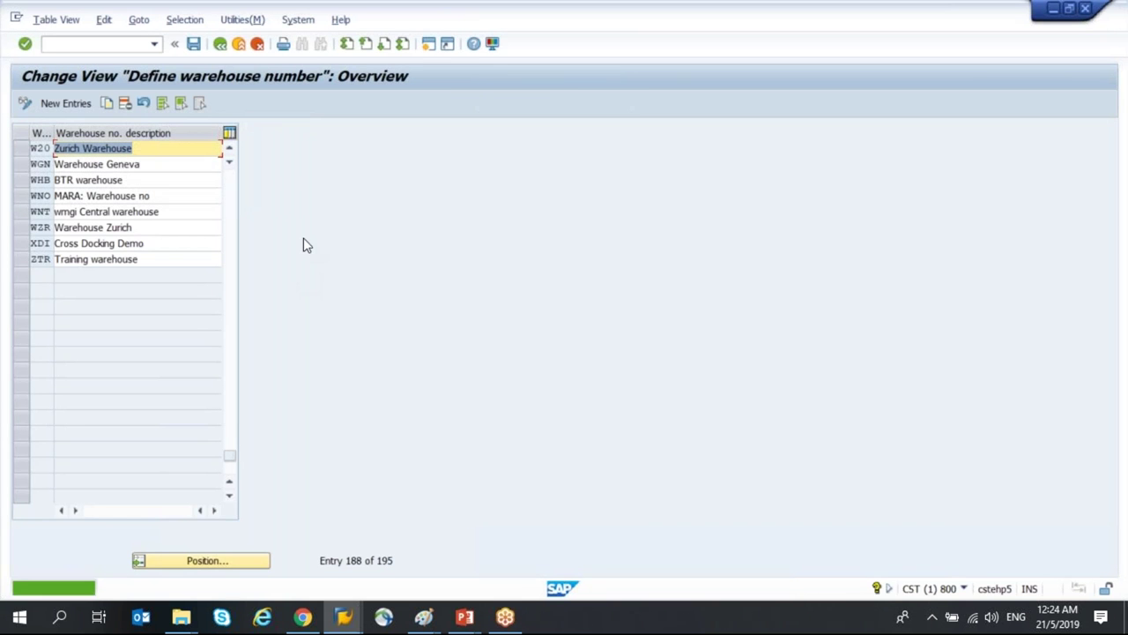
left_click(222, 46)
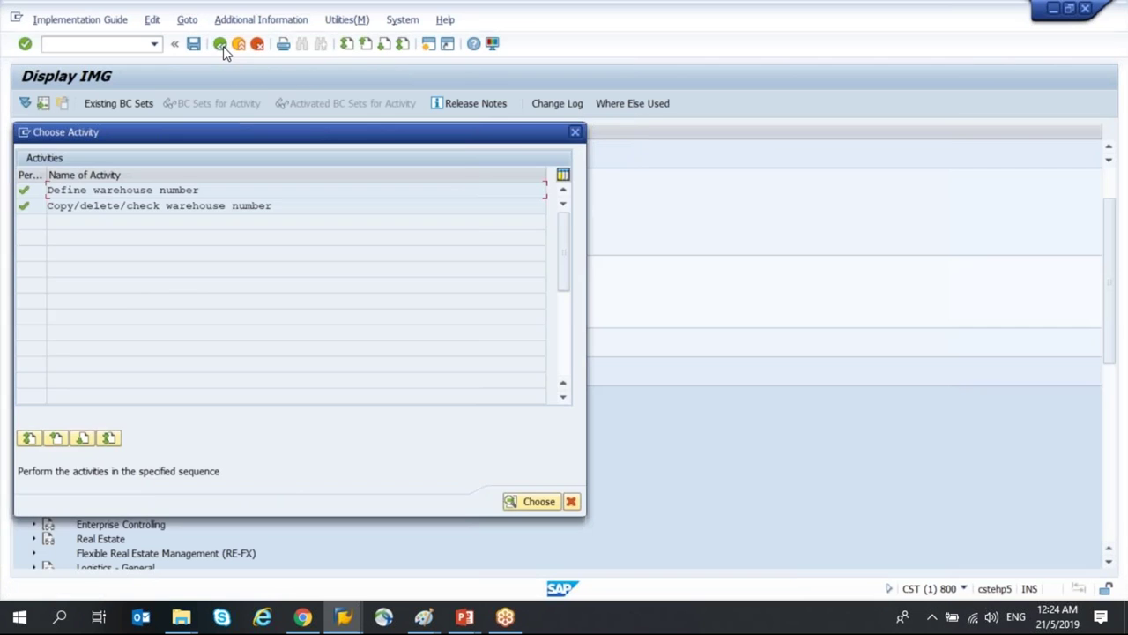
left_click(575, 131)
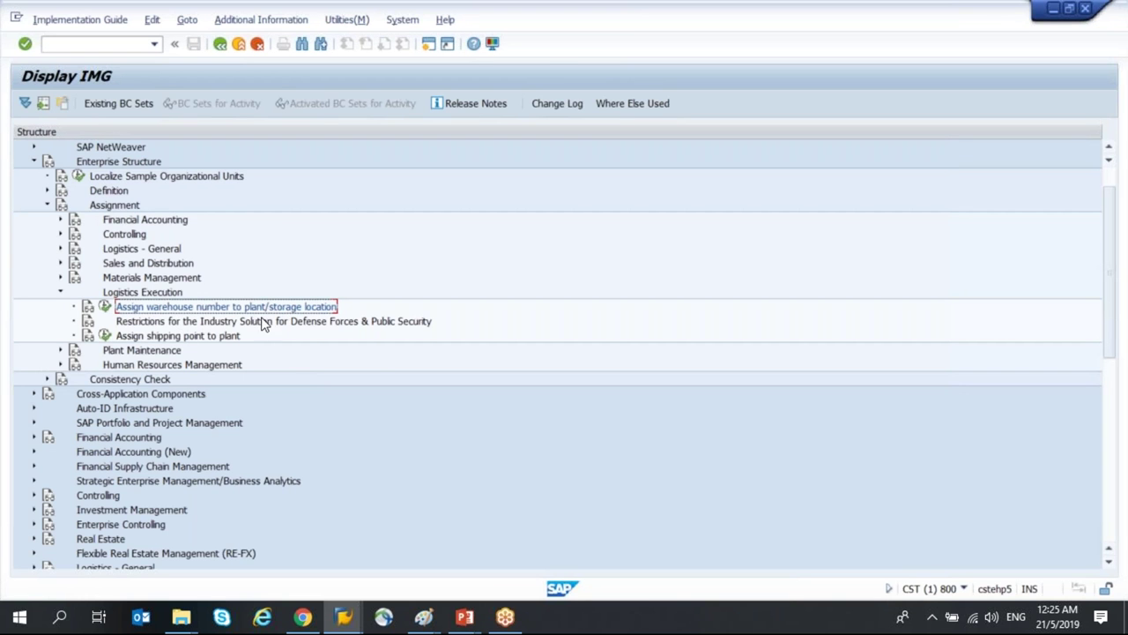
Step: Add a new warehouse assignment entry linking plant ZR01 and storage location FG01 to warehouse number W20
left_click(105, 306)
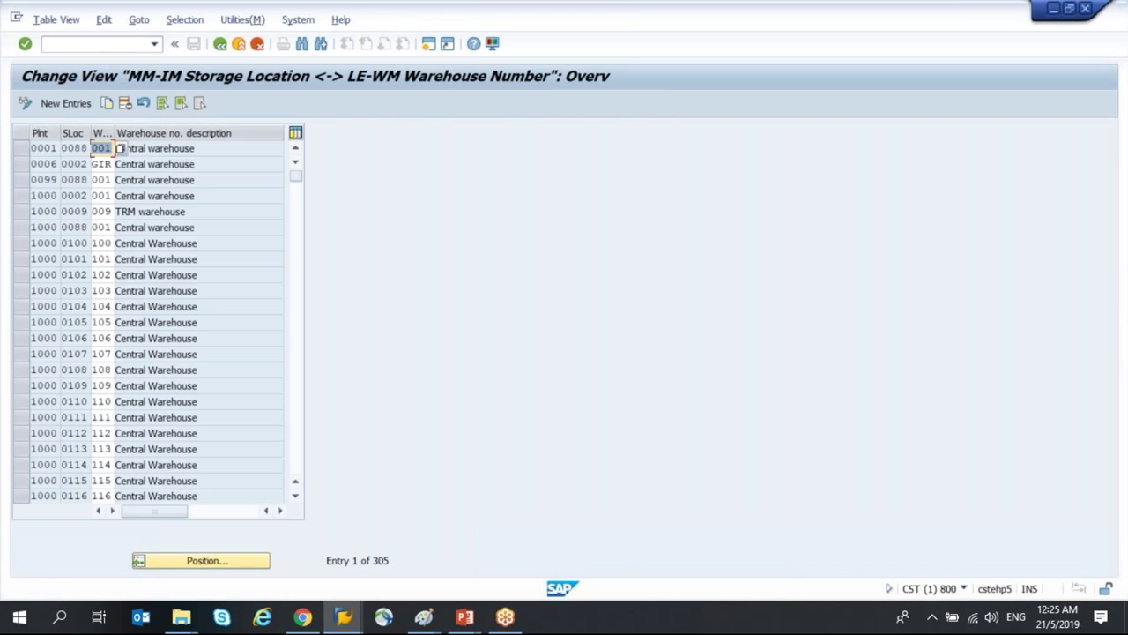
key("F5")
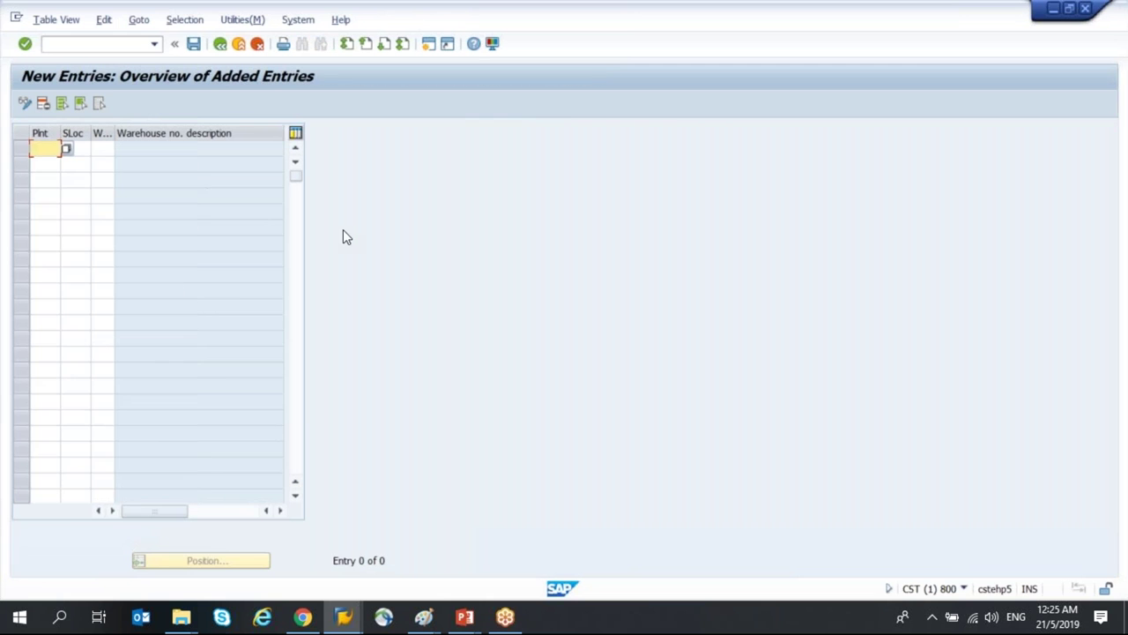
type("ZR01")
key("Tab")
type("FG0")
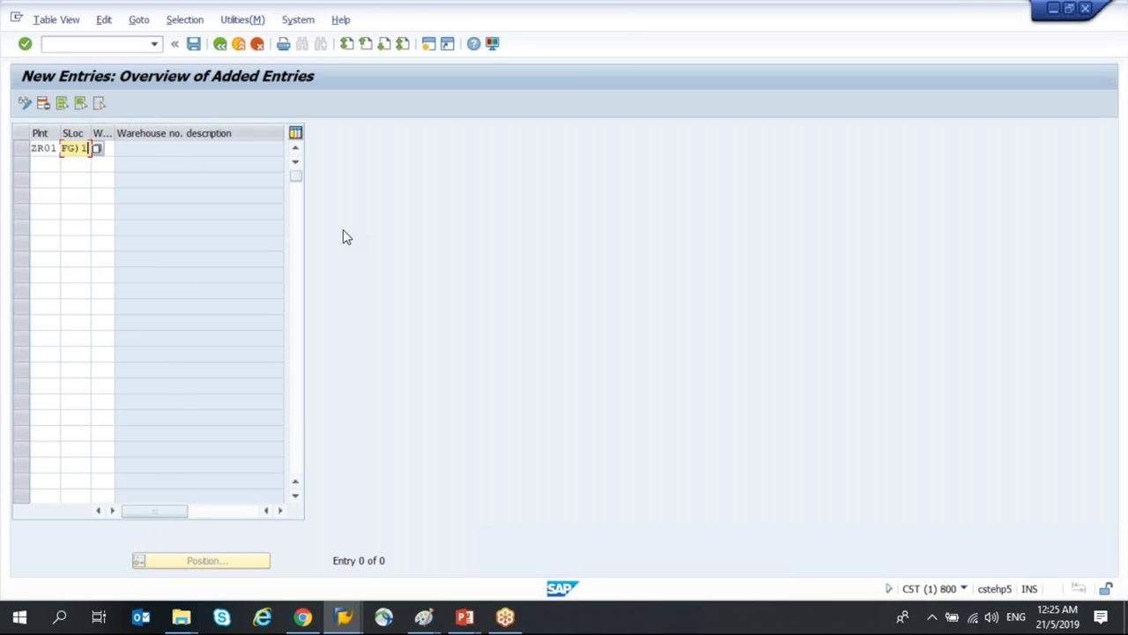
type("1")
key("Tab")
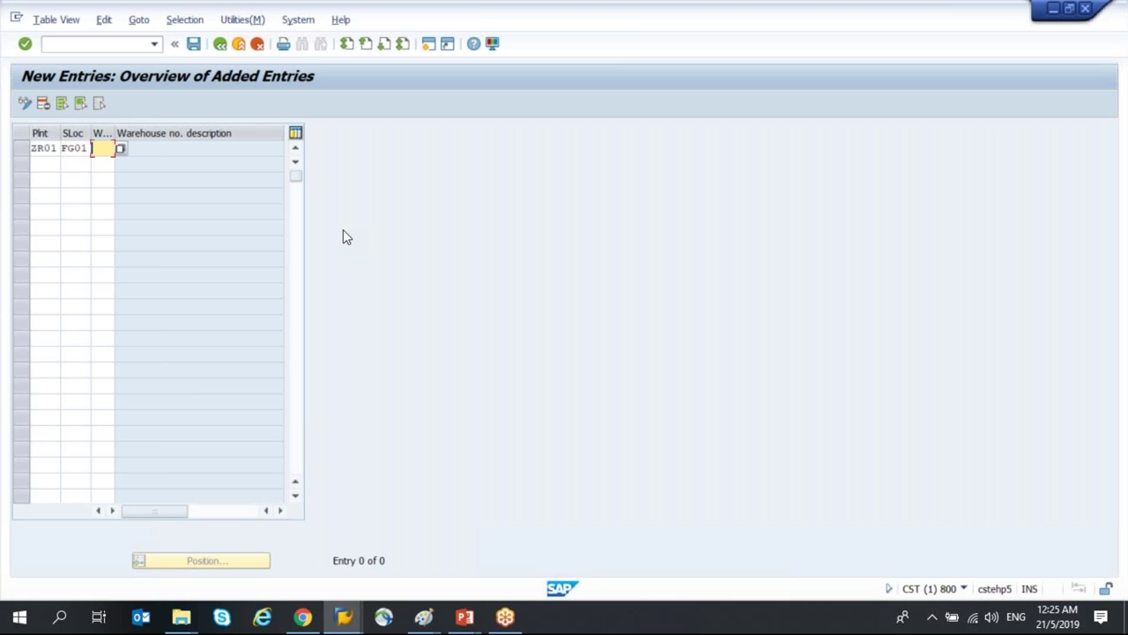
type("W20")
key("Return")
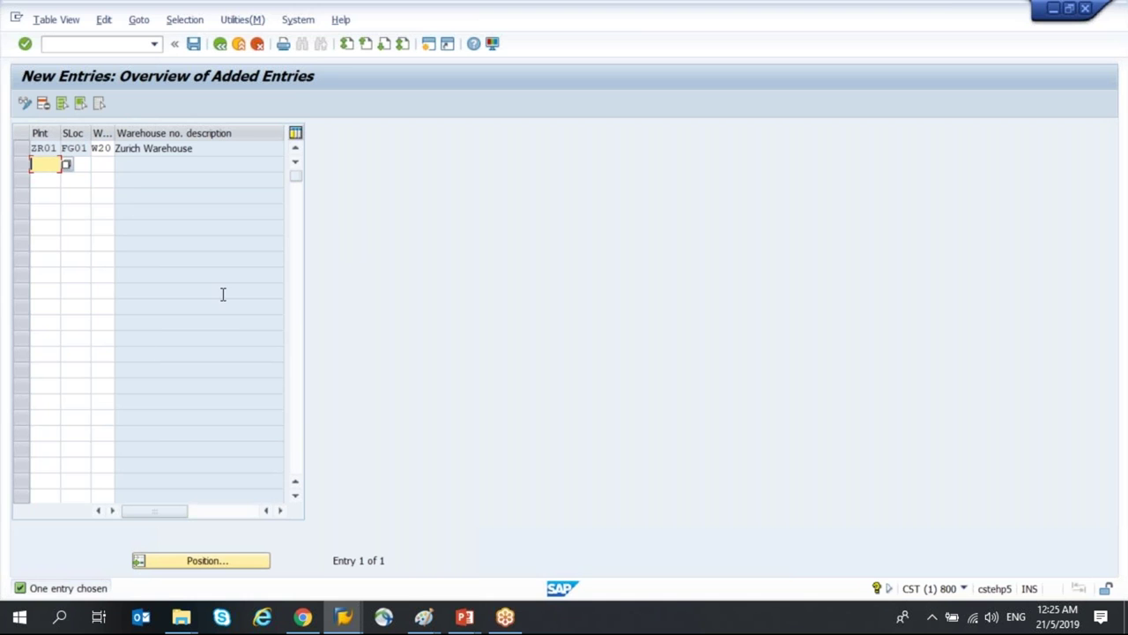
Step: Save the new warehouse assignment under the proposed customizing request and return to the implementation guide
left_click(194, 44)
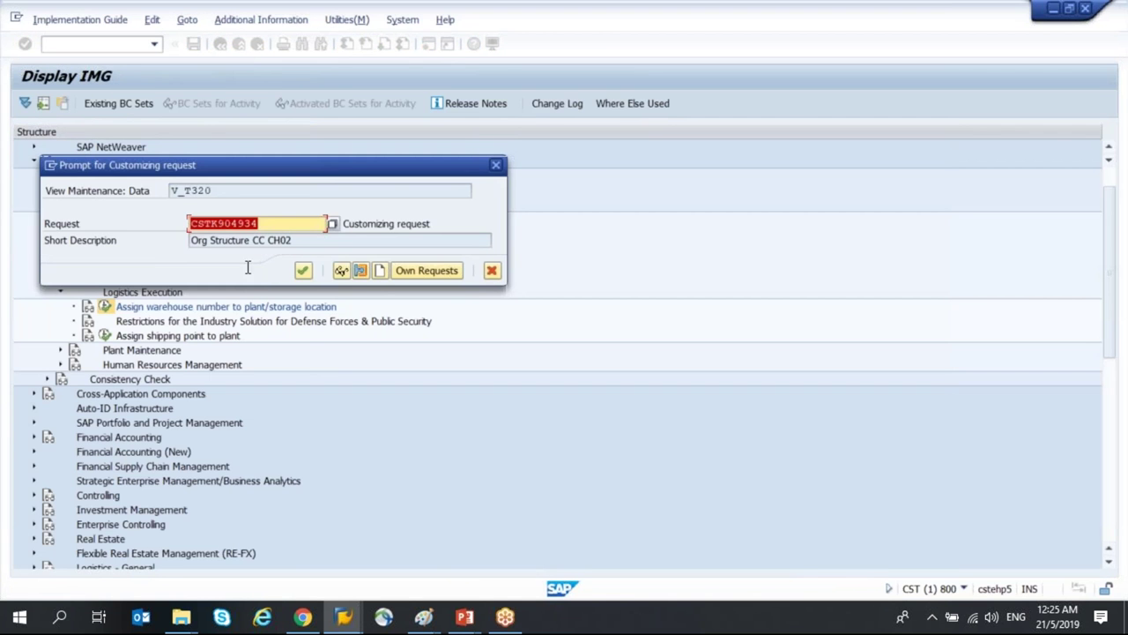
left_click(302, 270)
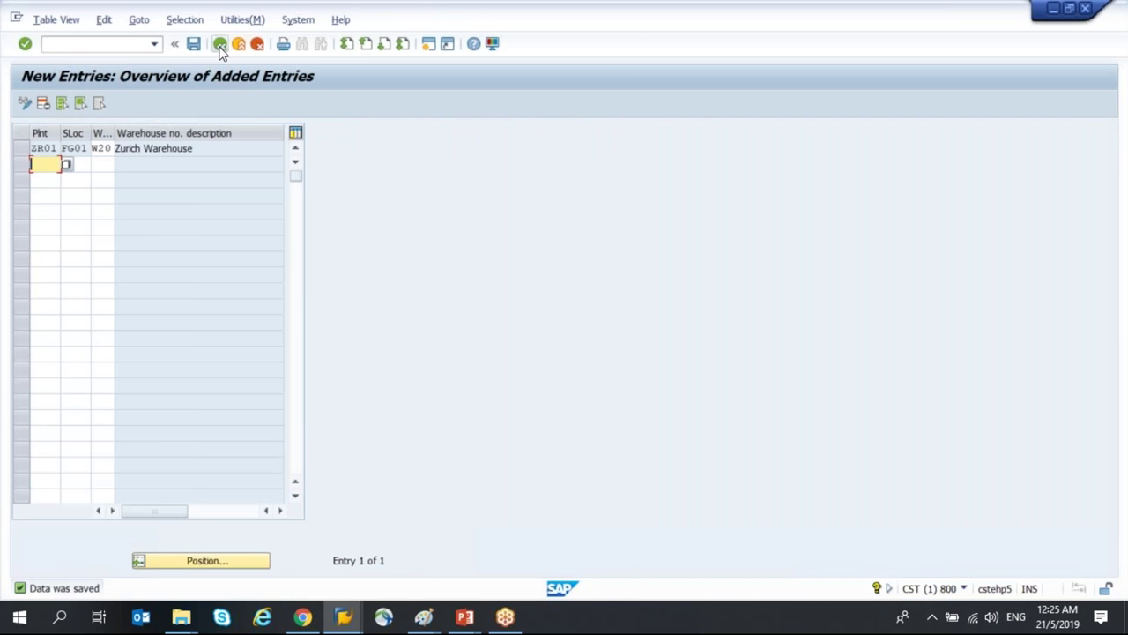
left_click(220, 44)
left_click(219, 44)
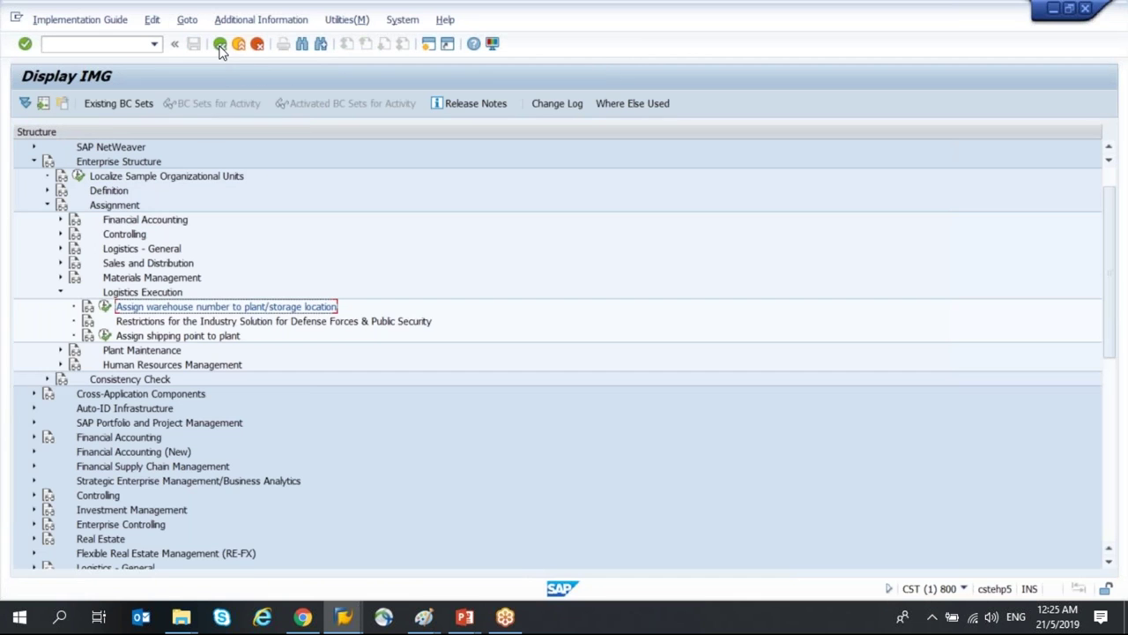
Step: Collapse Enterprise Structure, expand Logistics Execution > Warehouse Management > Master Data, and open the Define Storage Type activity
scroll(141, 215, "up", 1)
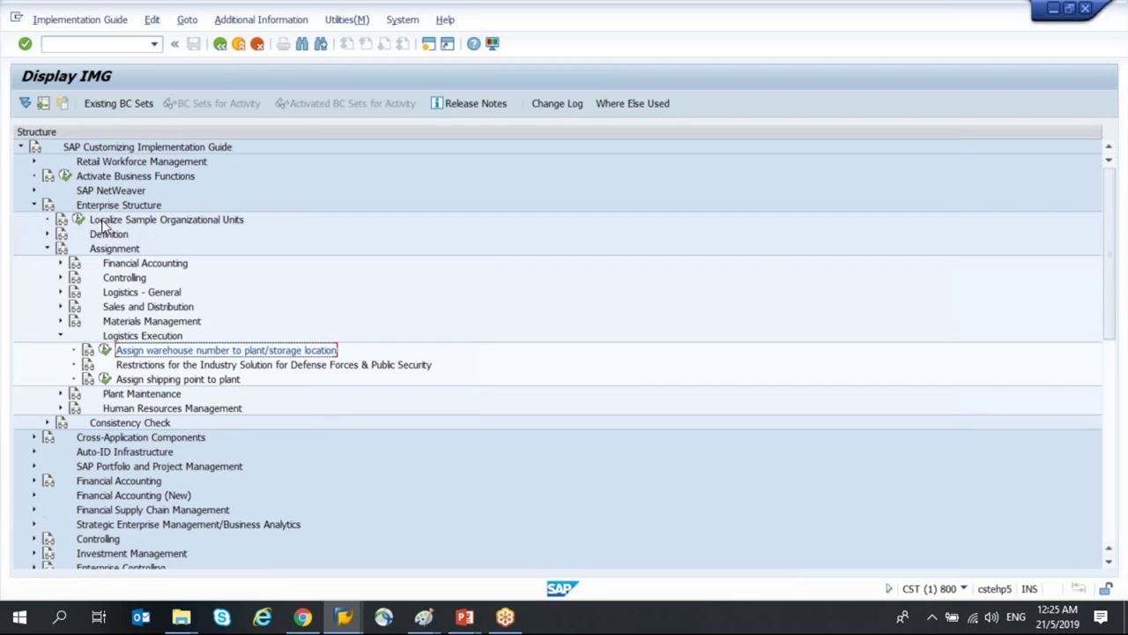
left_click(34, 205)
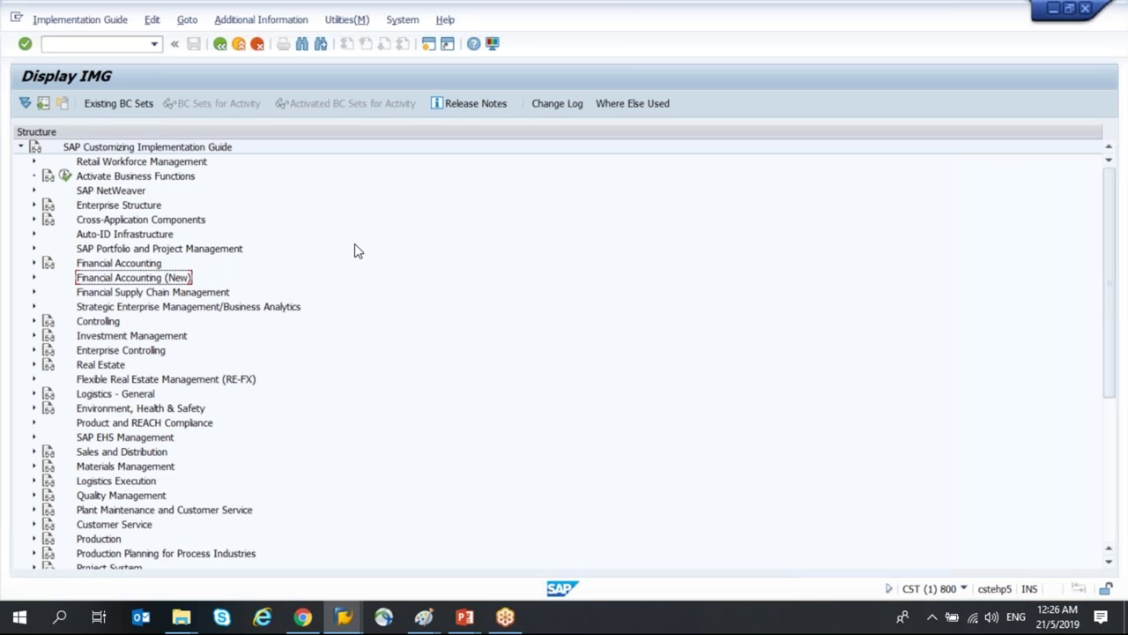
scroll(366, 344, "down", 2)
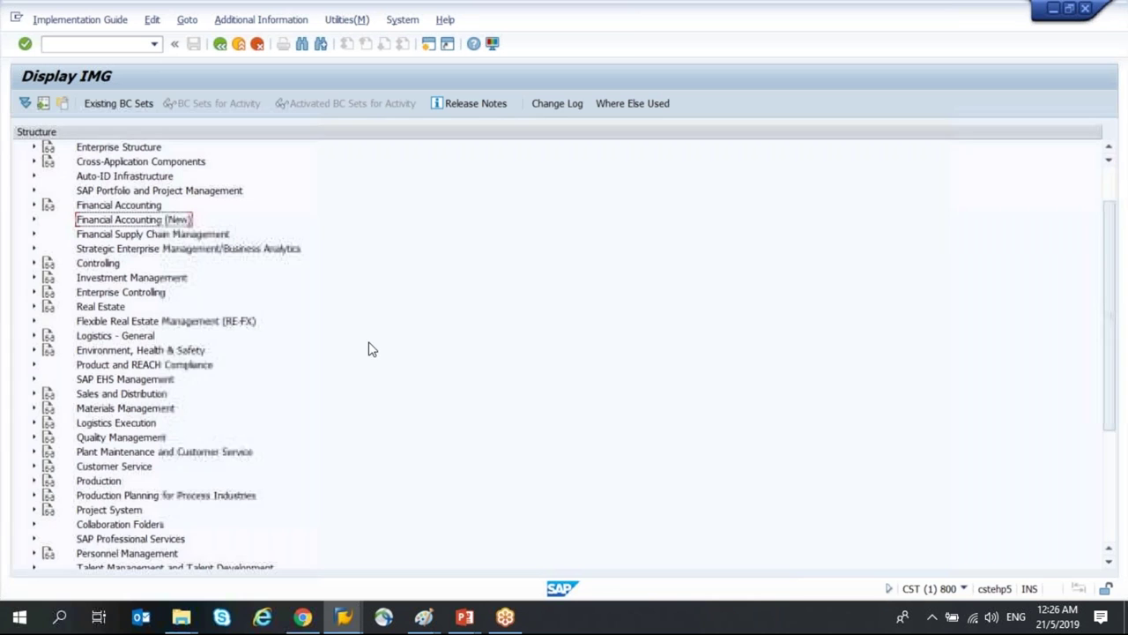
left_click(33, 423)
scroll(359, 384, "down", 6)
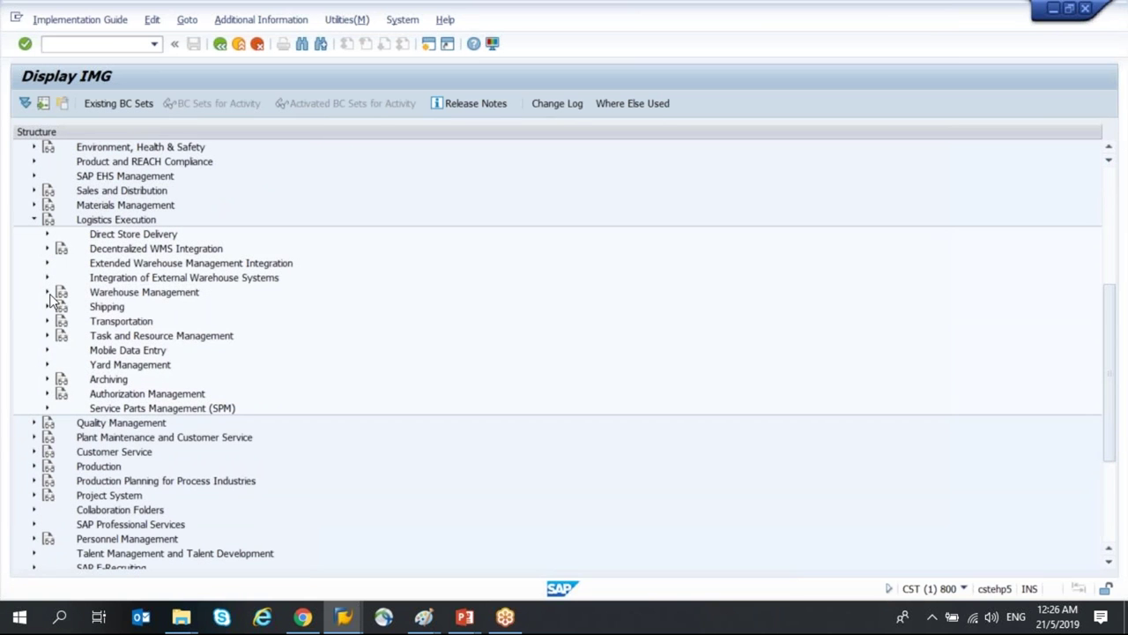
left_click(47, 292)
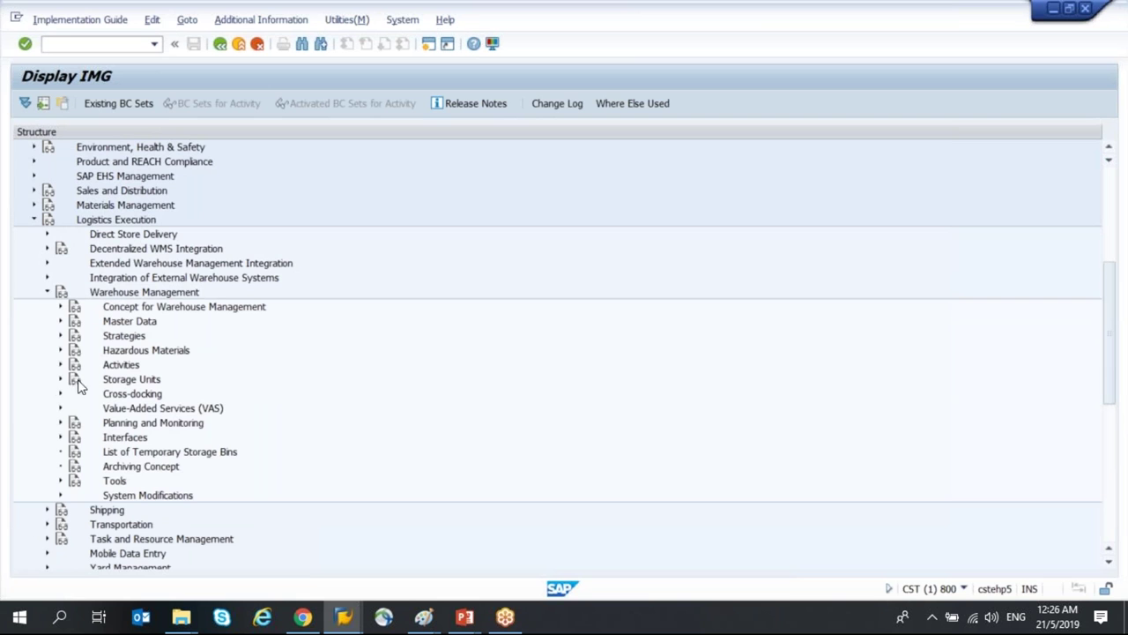
scroll(158, 366, "down", 3)
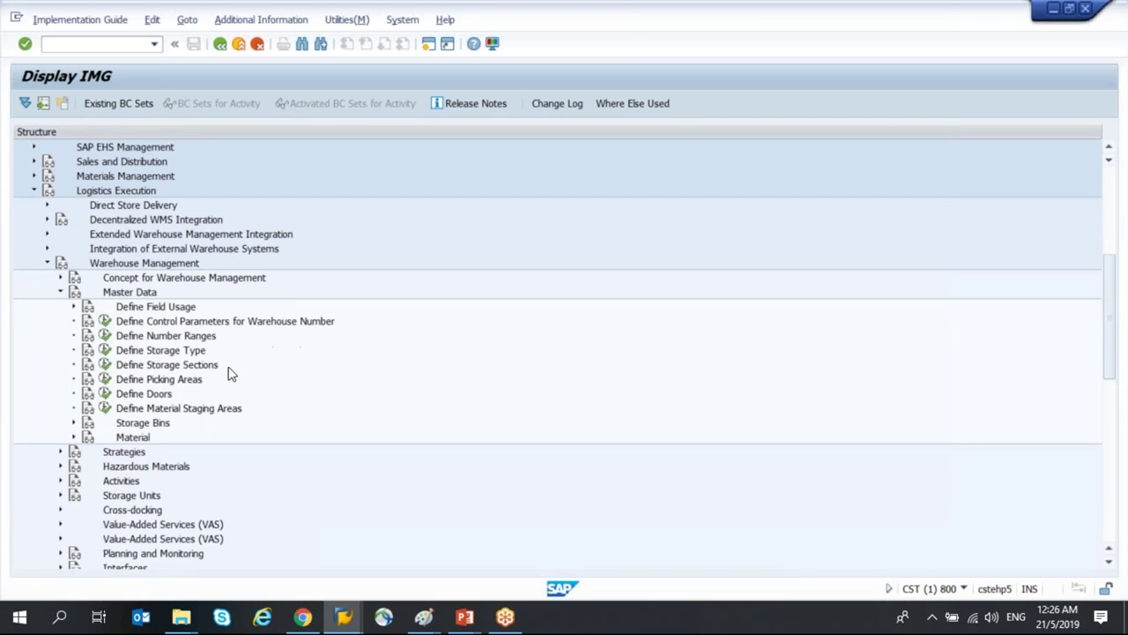
left_click(104, 336)
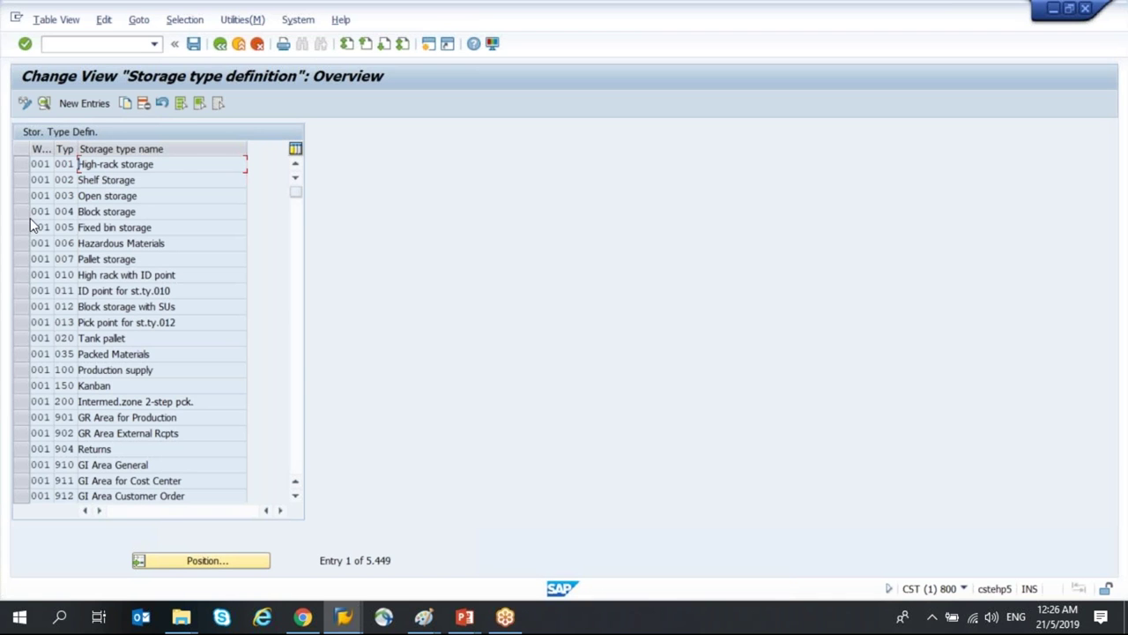
Step: Position the storage type overview on warehouse W10
left_click(165, 559)
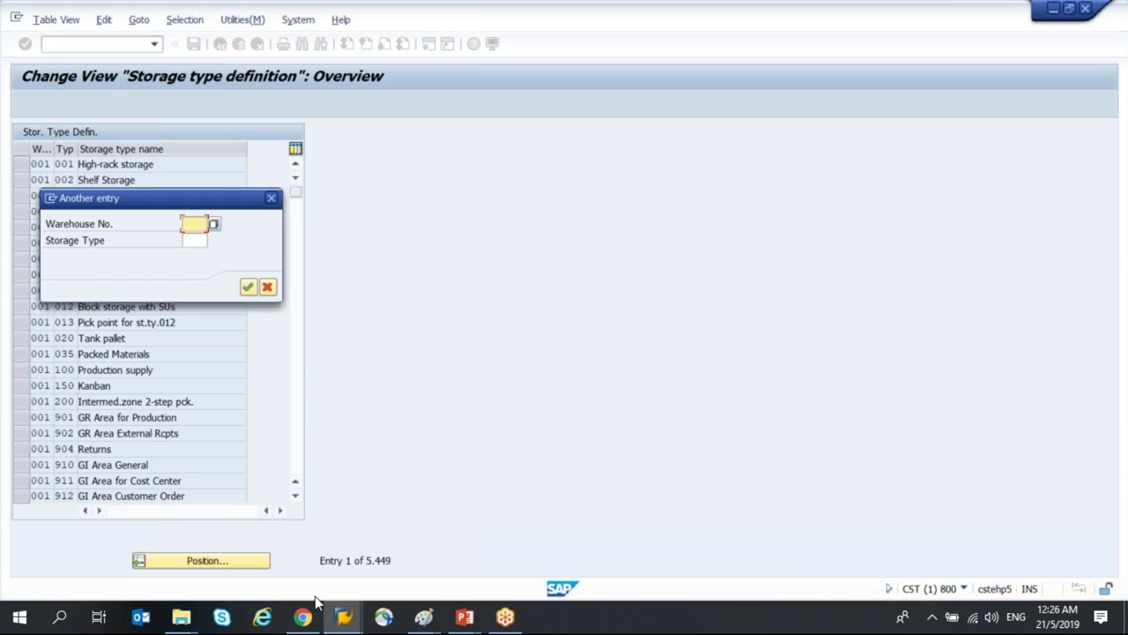
type("W10")
key("Return")
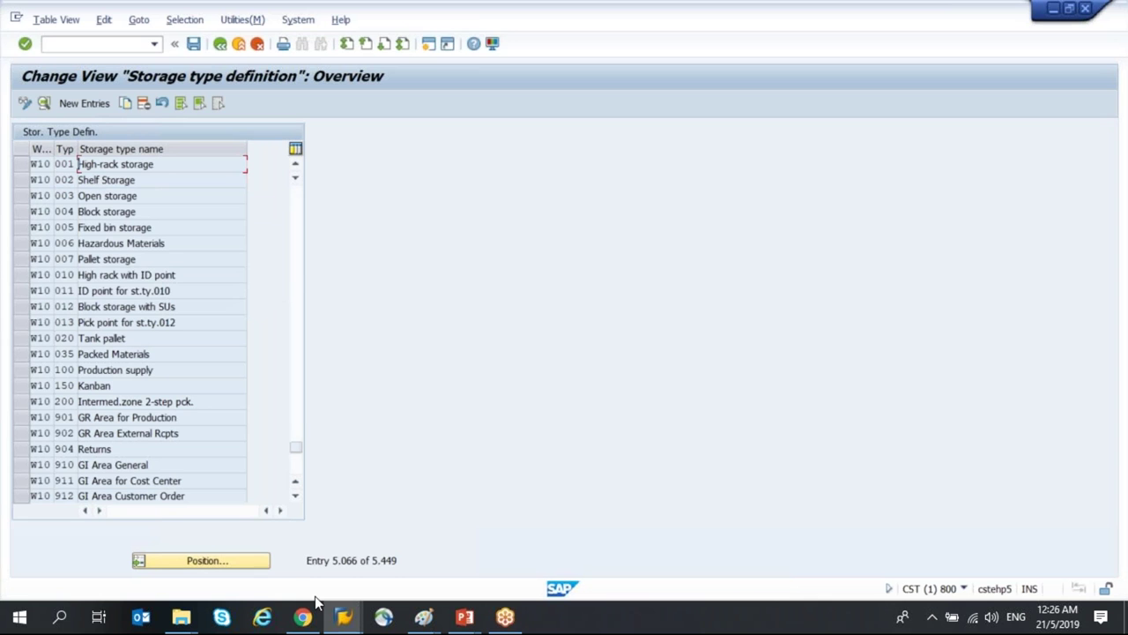
Step: Position the storage type overview on warehouse W20
left_click(218, 568)
type("W20")
key("Return")
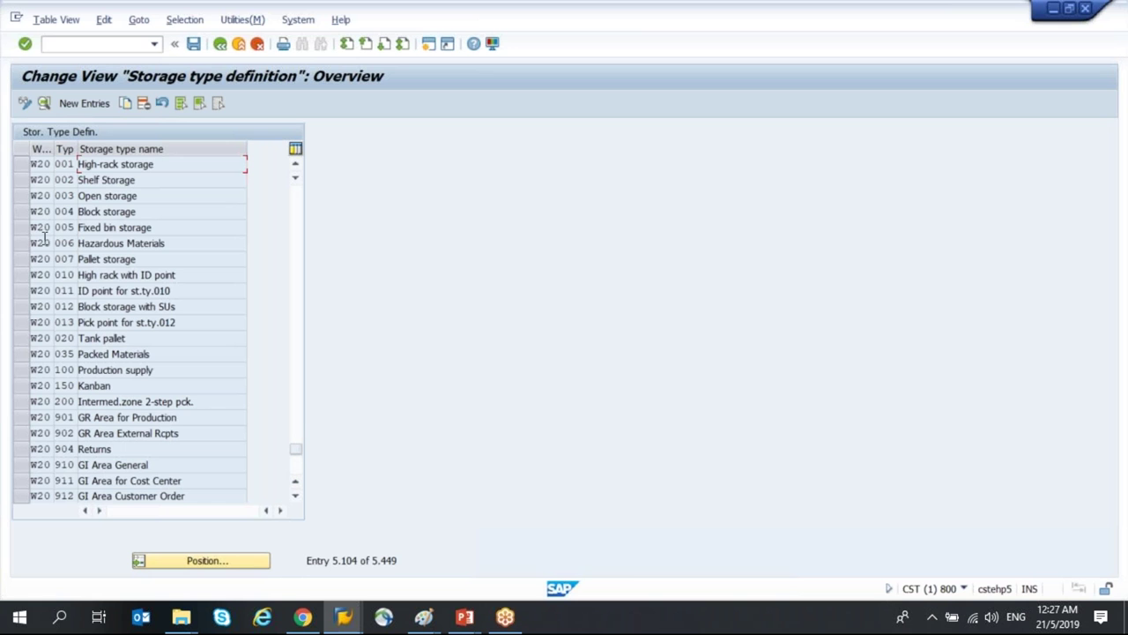
Step: Copy W20's storage type 001 to a new storage type HRK named "High Rack 1" and save it under the proposed customizing request
left_click(20, 165)
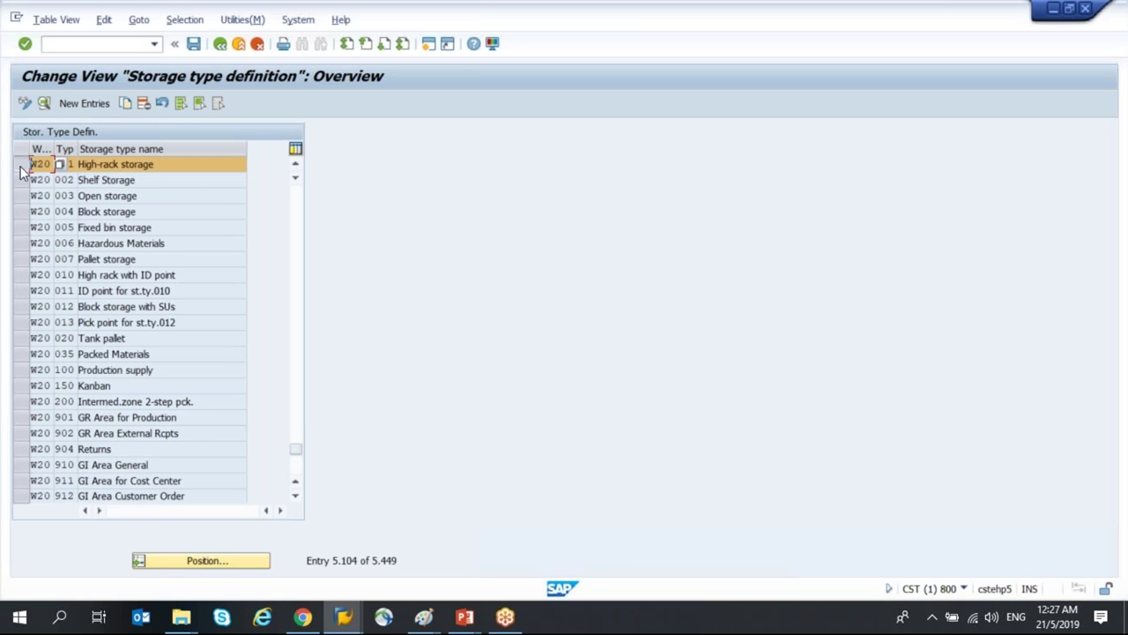
left_click(124, 103)
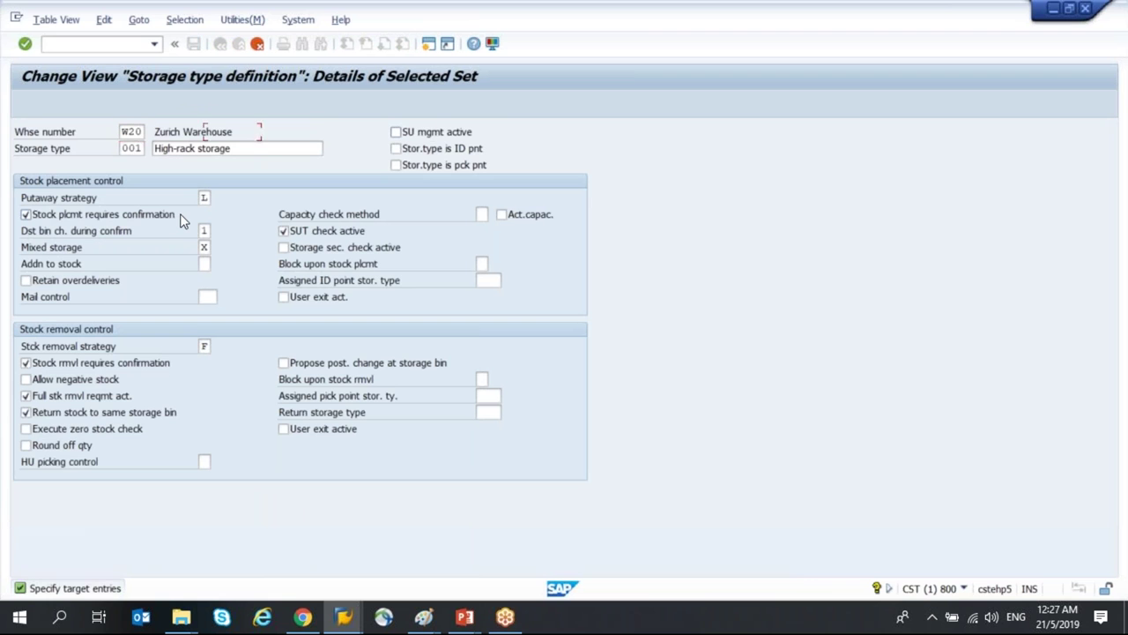
type("HRK")
key("Tab")
type("High Racj")
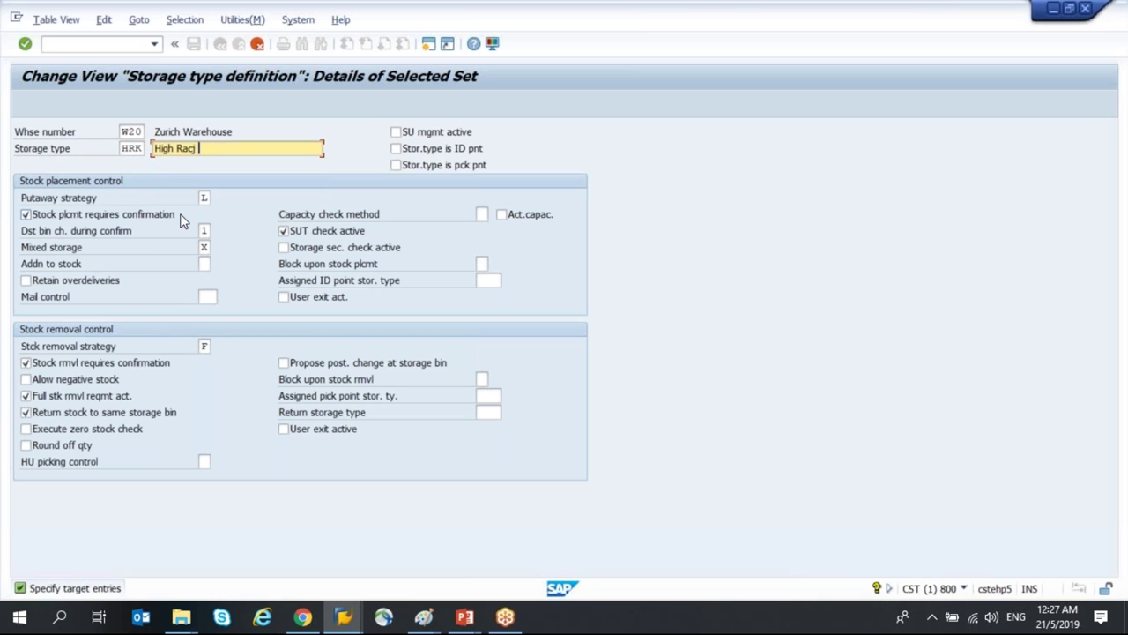
key("BackSpace")
type("k 1")
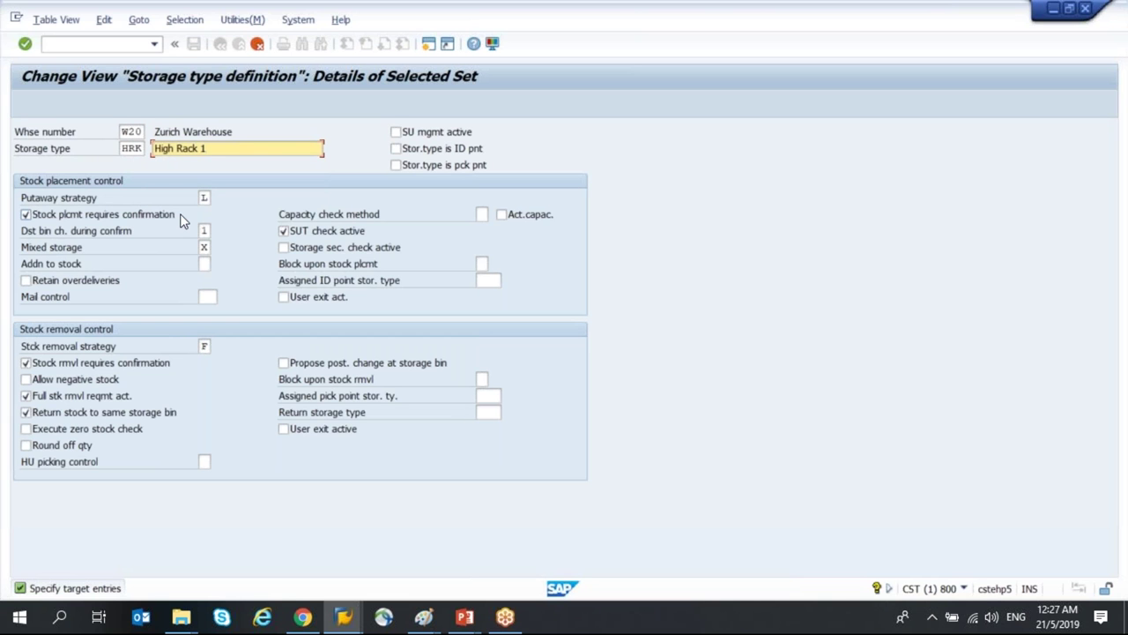
key("ctrl+s")
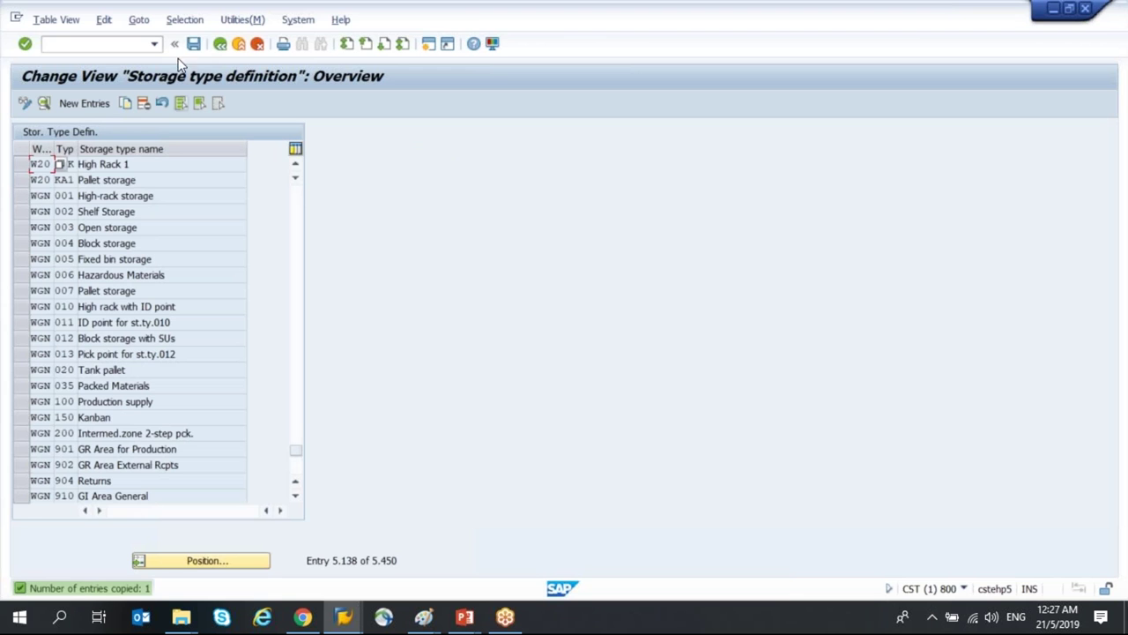
left_click(194, 44)
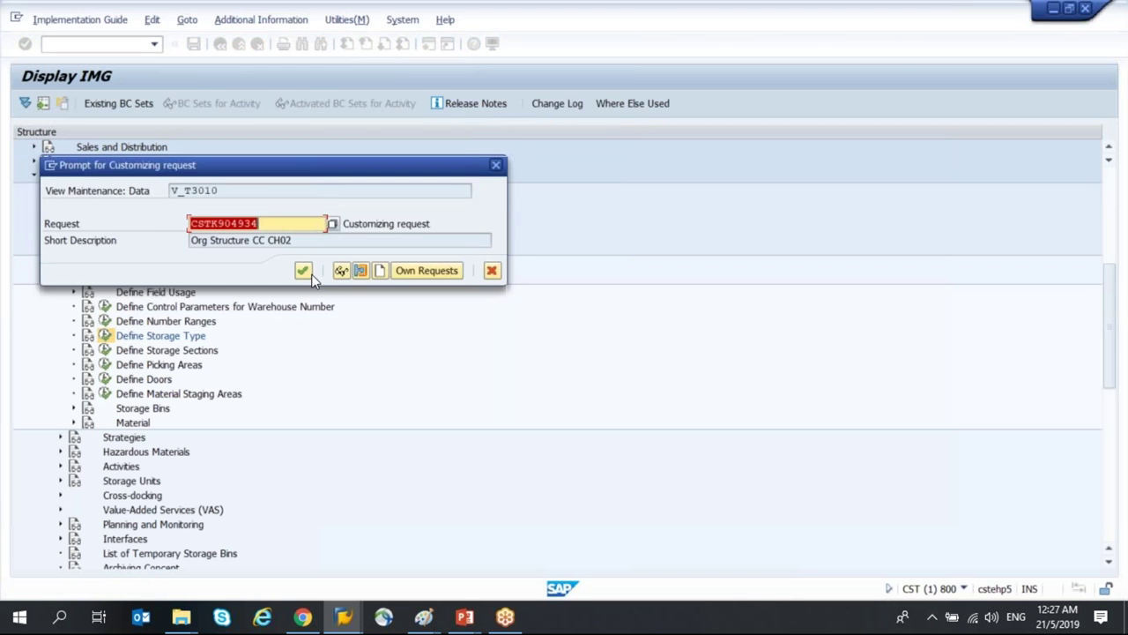
left_click(308, 276)
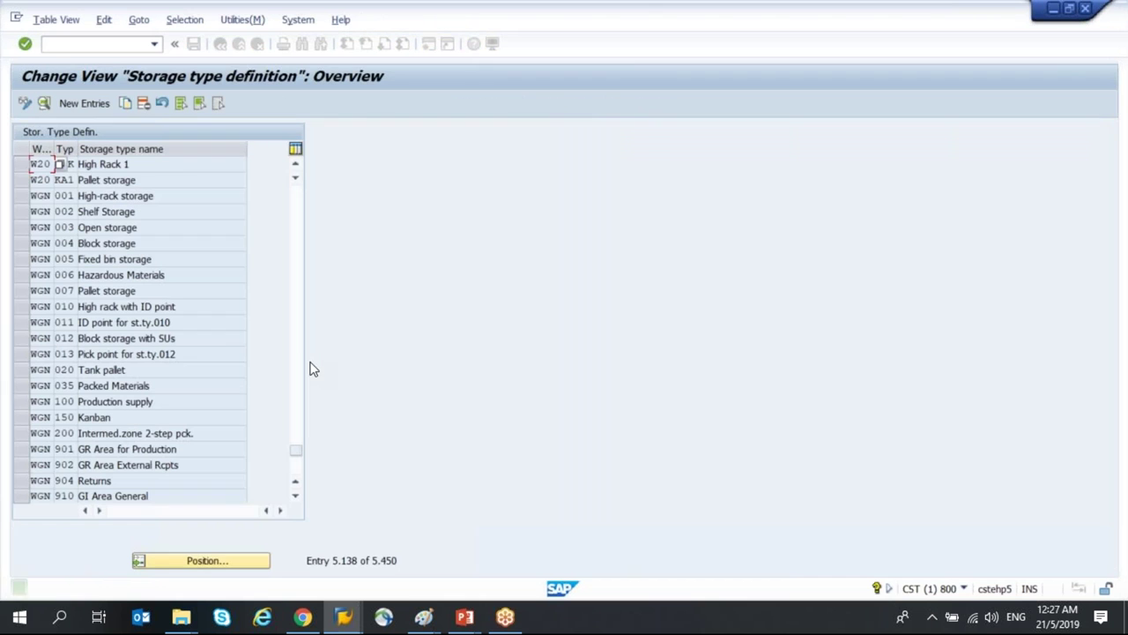
Step: Copy warehouse W20's storage type 003 to a new storage type OPN named "Open storage 1" and save it
left_click(208, 561)
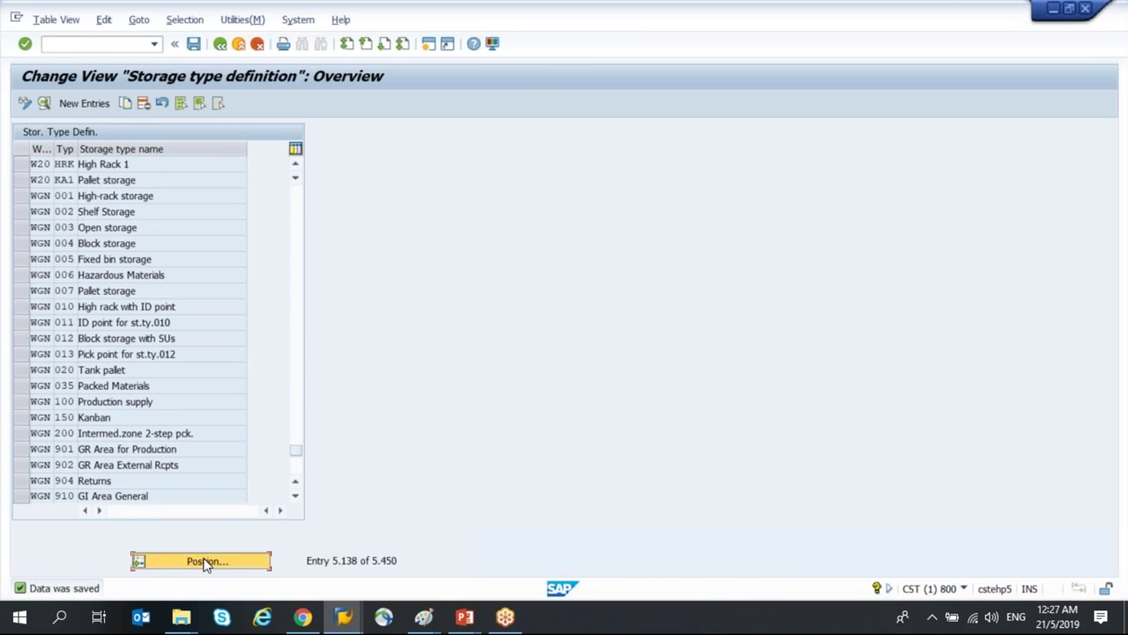
type("W20")
key("Return")
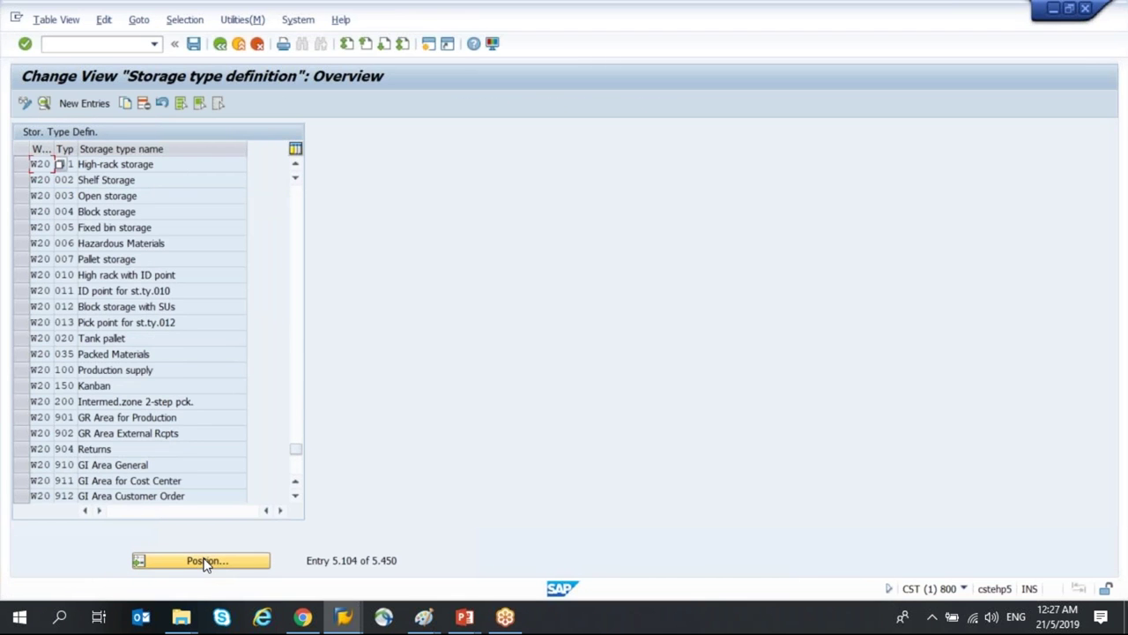
left_click(23, 195)
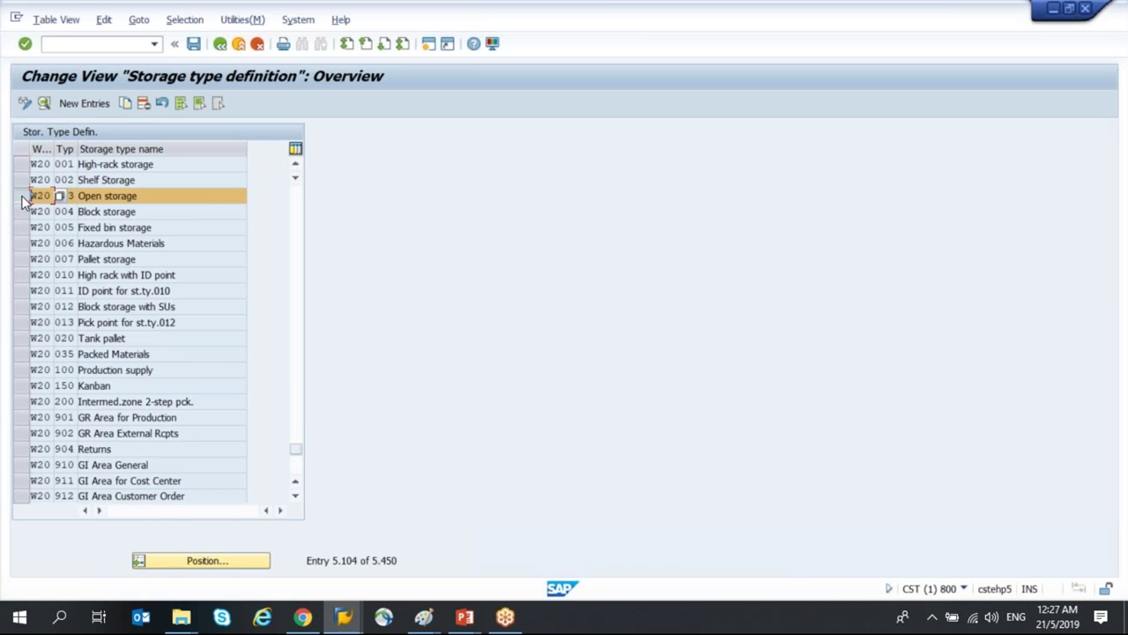
key("F6")
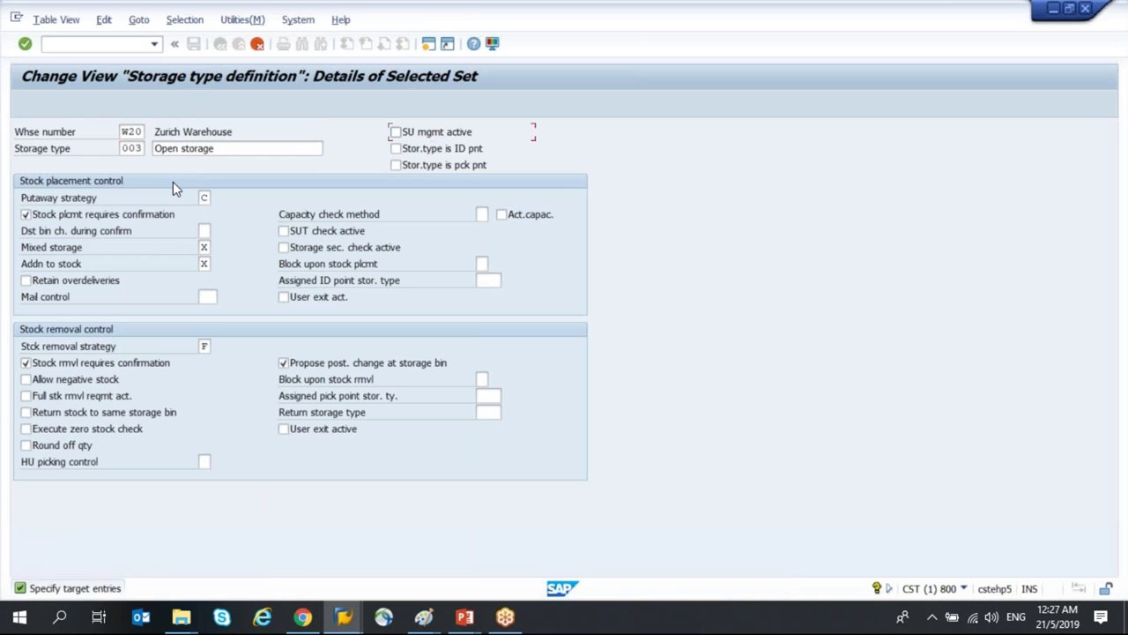
type("OPN")
key("Tab")
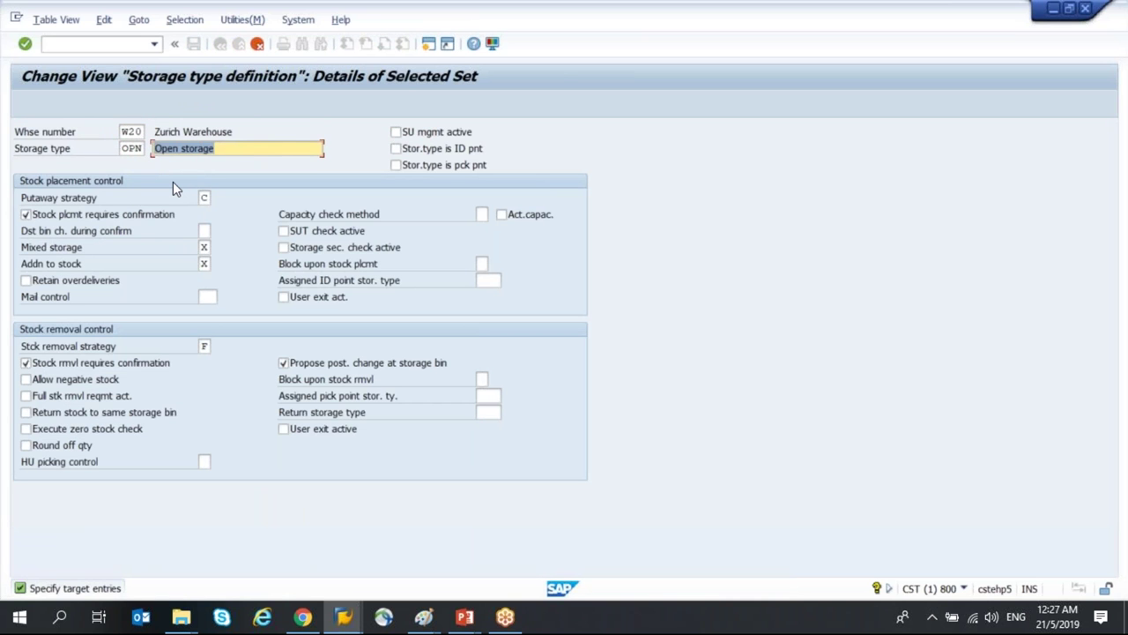
key("End")
type("1")
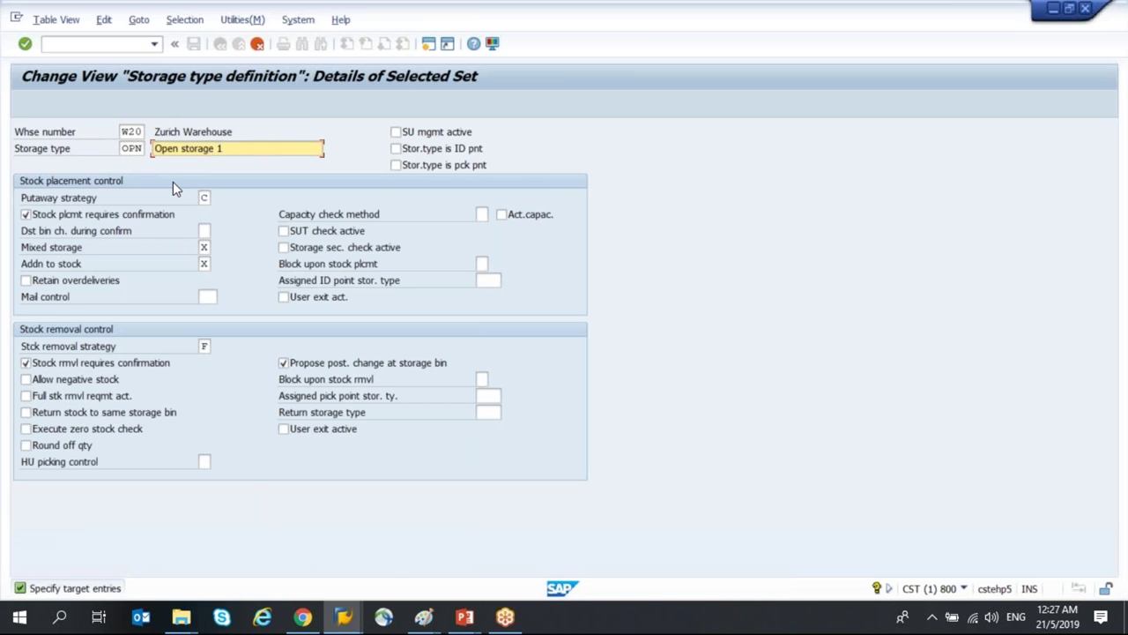
key("Return")
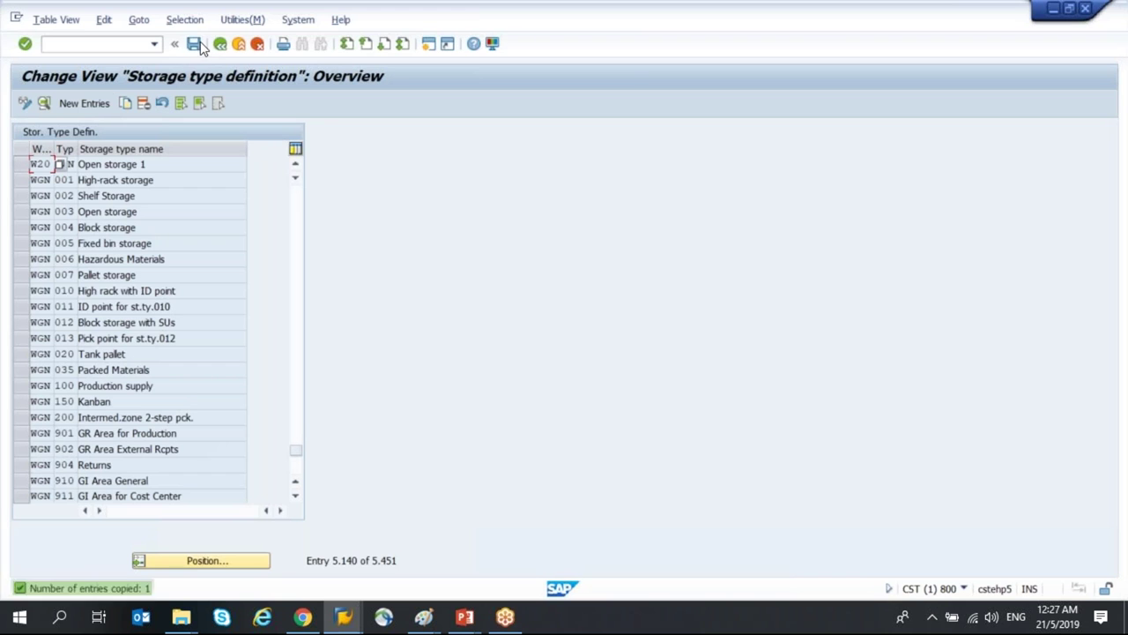
left_click(193, 44)
Step: Copy warehouse W20's storage type 005 to a new storage type FXD named "Fixed bin storage 1" and save it
left_click(262, 565)
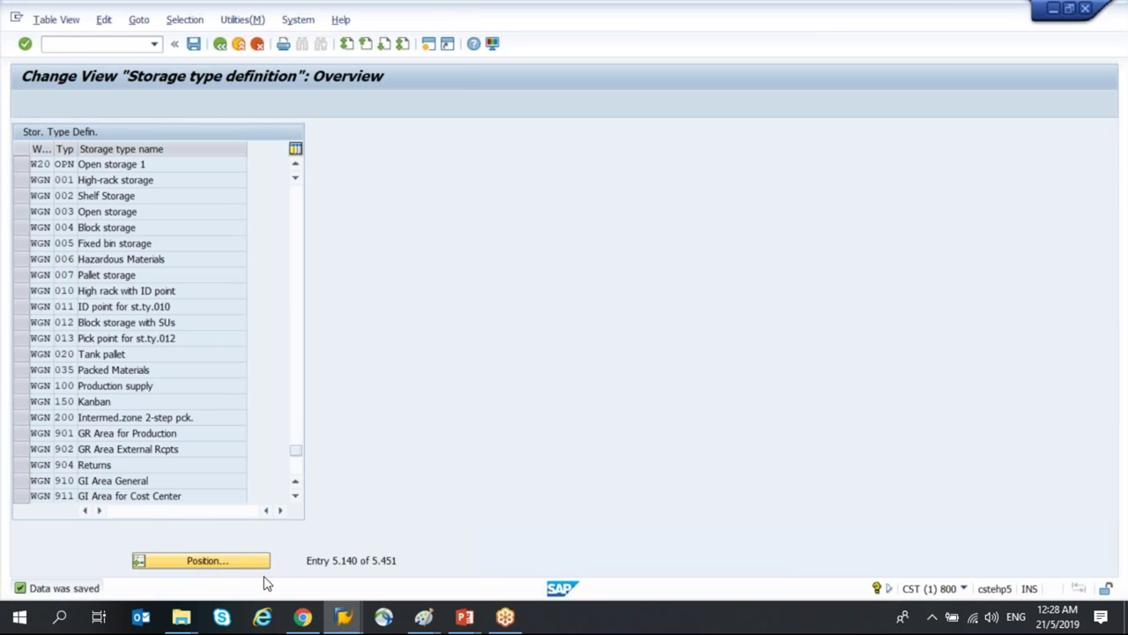
type("W")
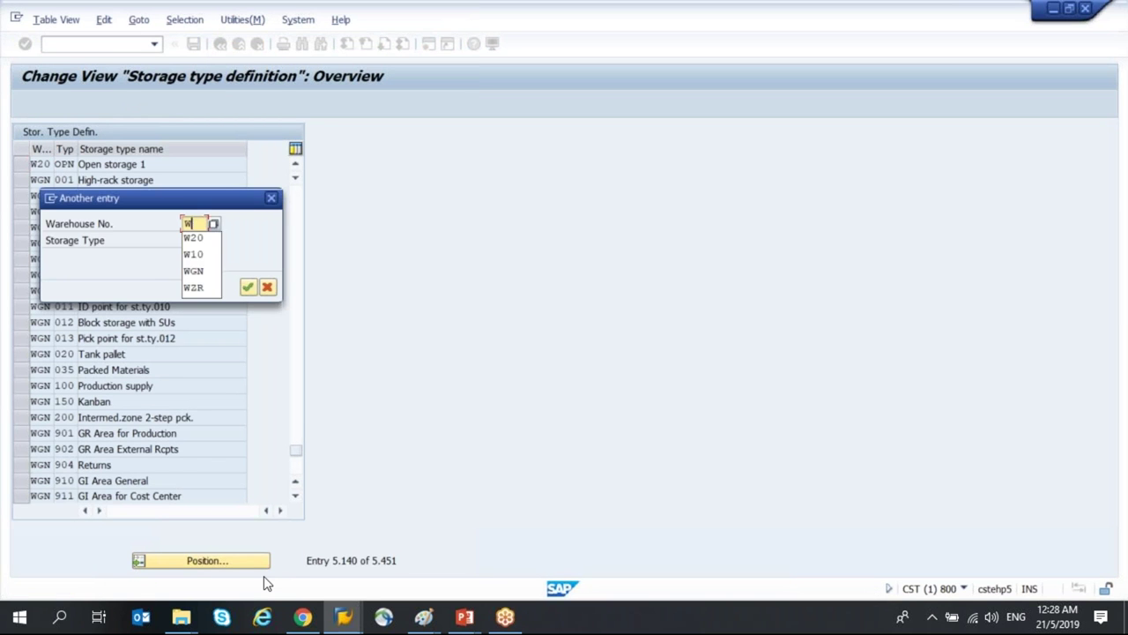
type("20")
key("Return")
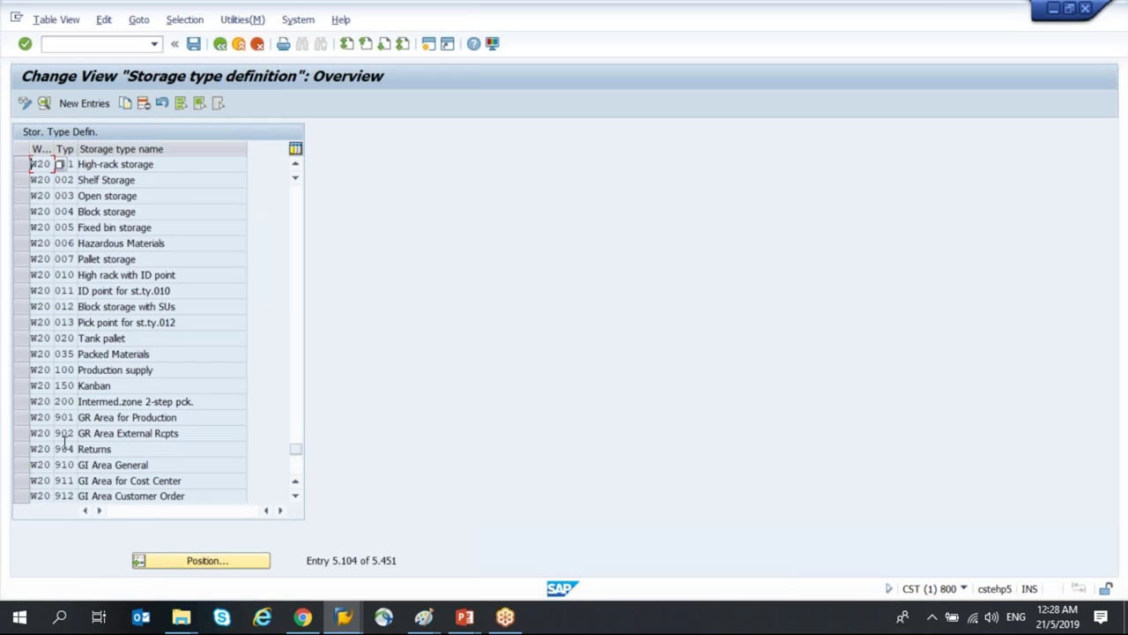
left_click(22, 228)
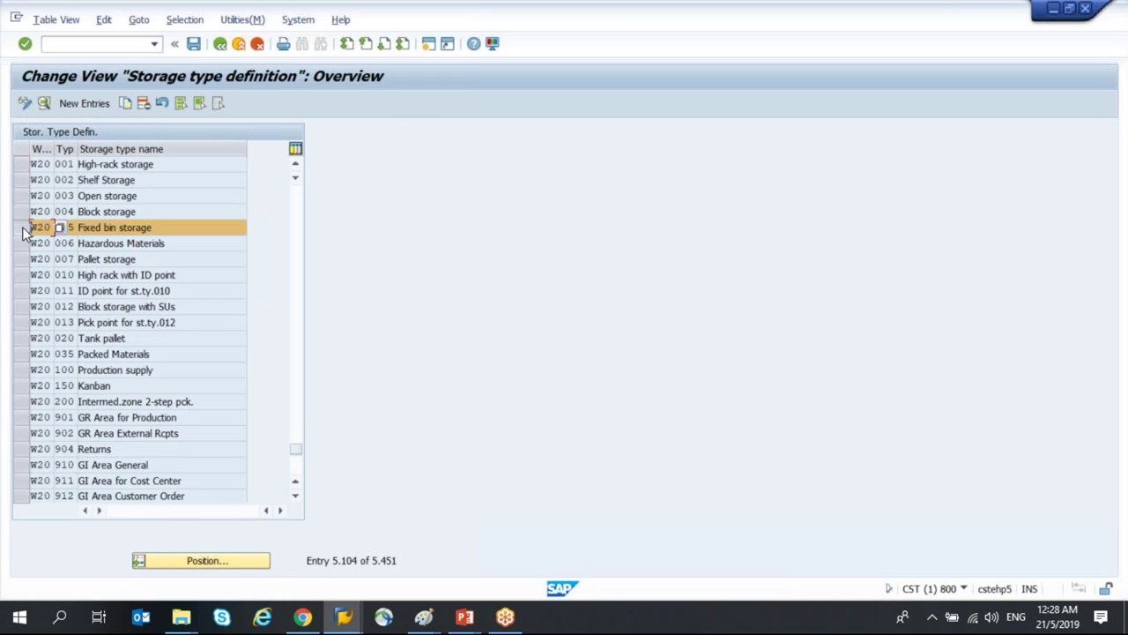
left_click(125, 104)
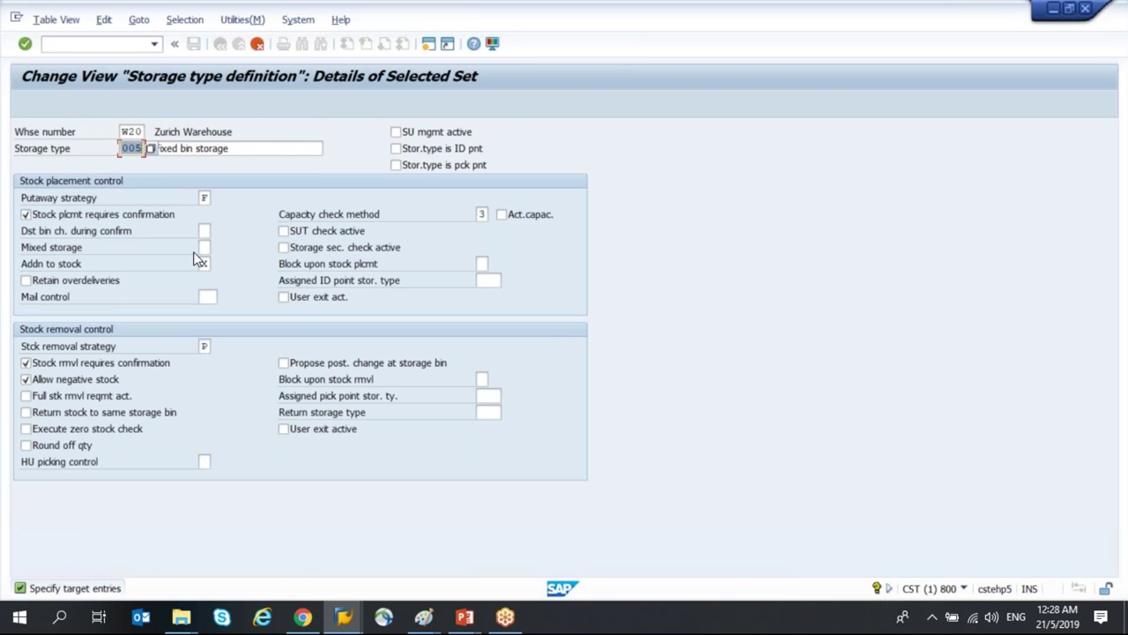
type("FXD")
key("Tab")
key("End")
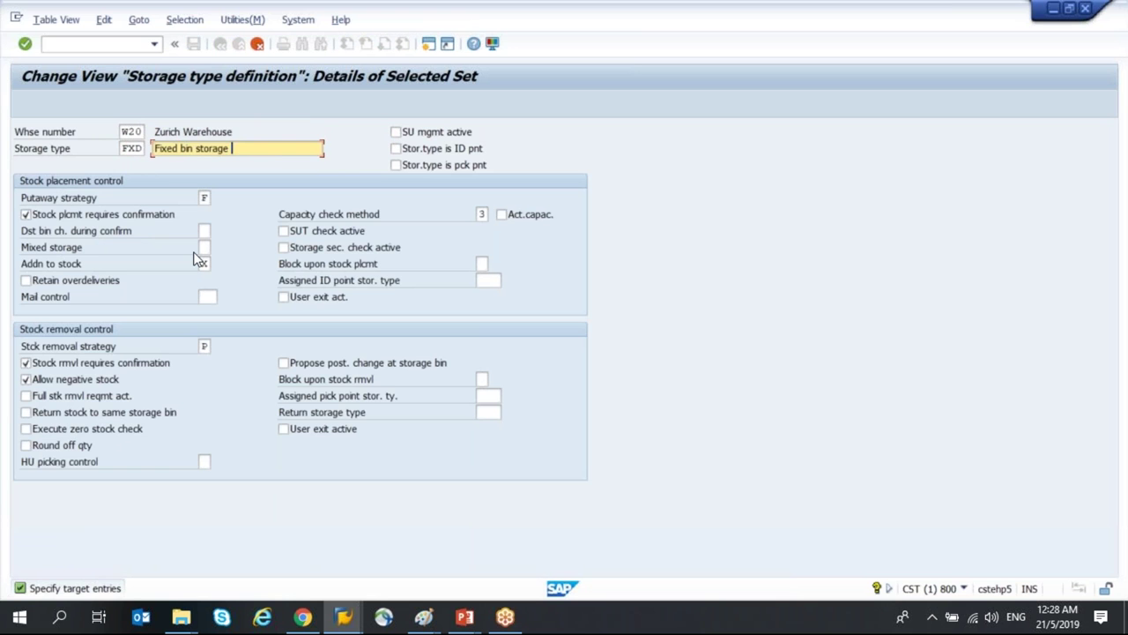
type("1")
key("Return")
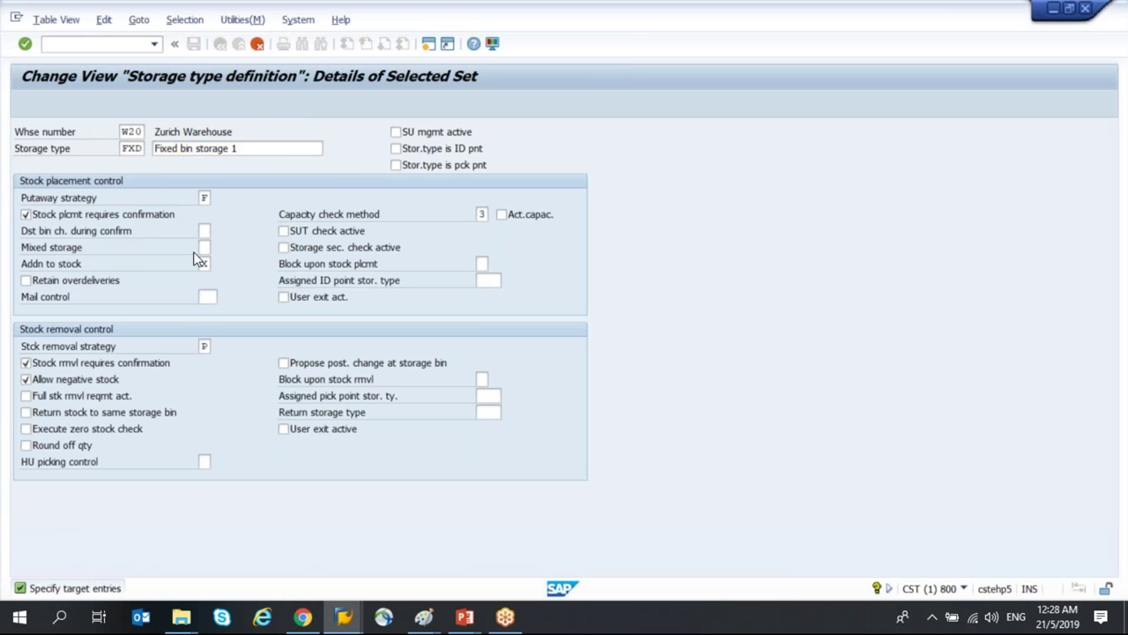
left_click(193, 44)
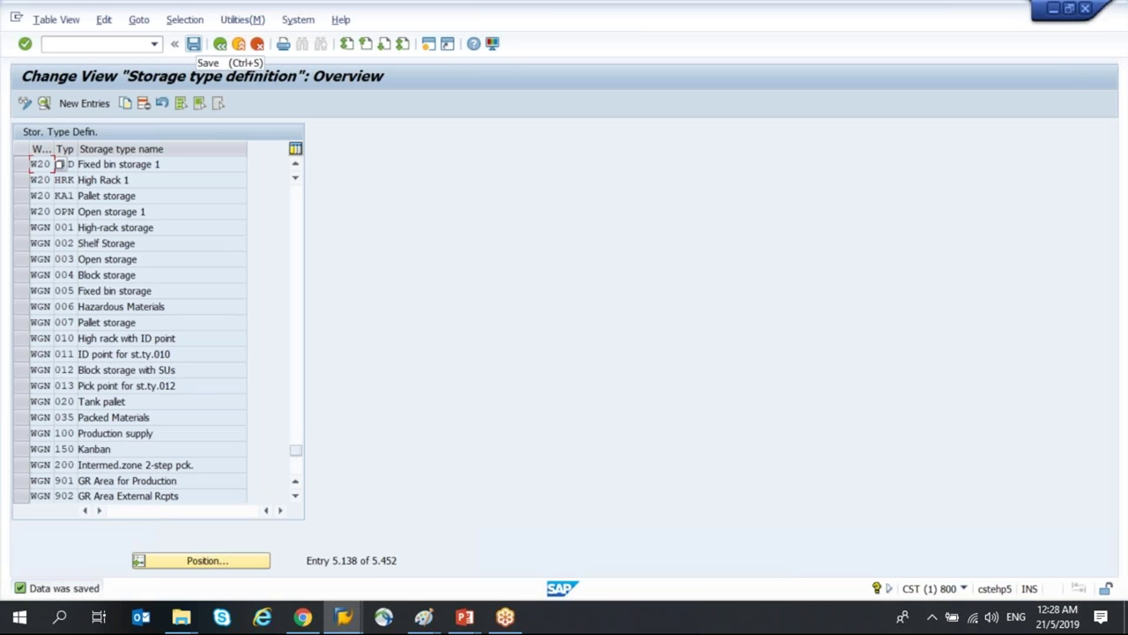
Step: Start new entries in Define Storage Sections and add section 001 "Total Section" for warehouse W20, storage type OPN
left_click(221, 46)
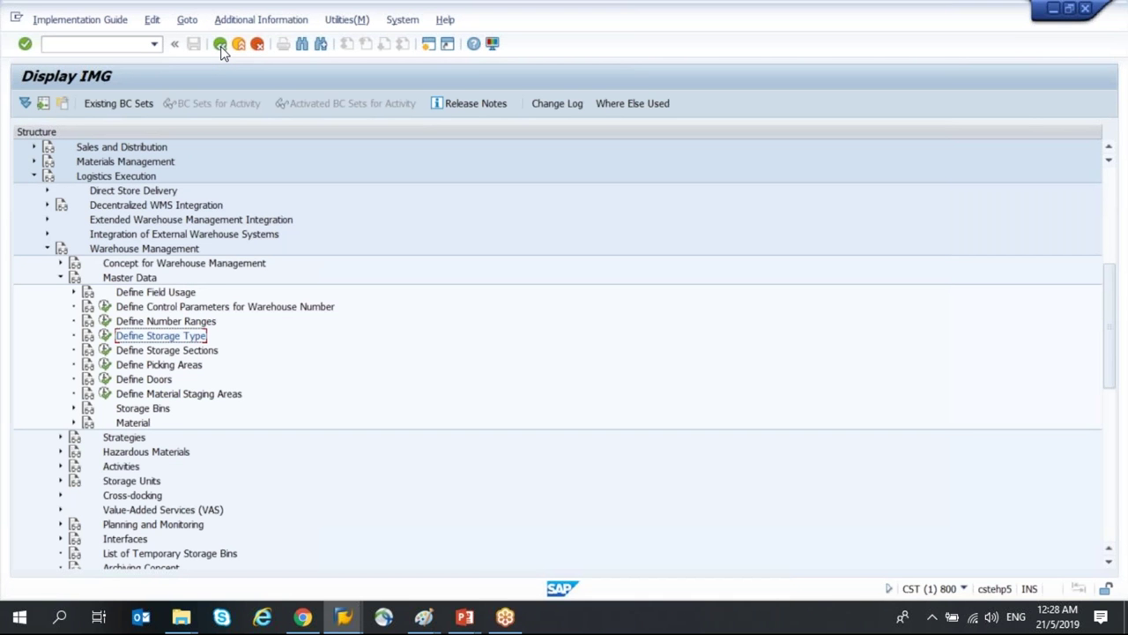
left_click(104, 350)
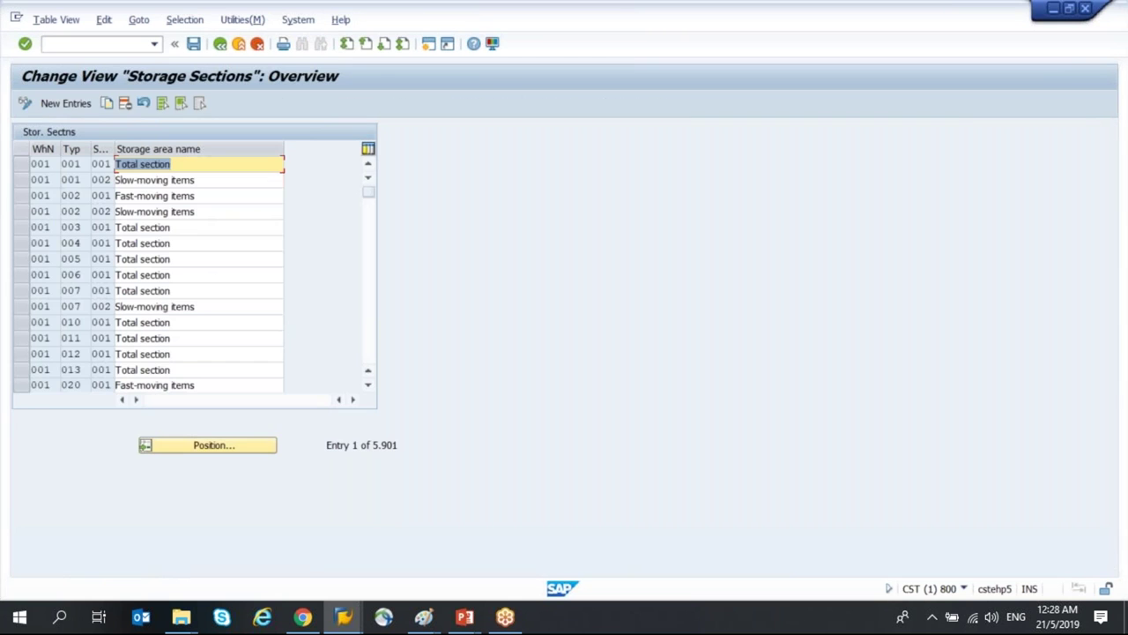
left_click(70, 105)
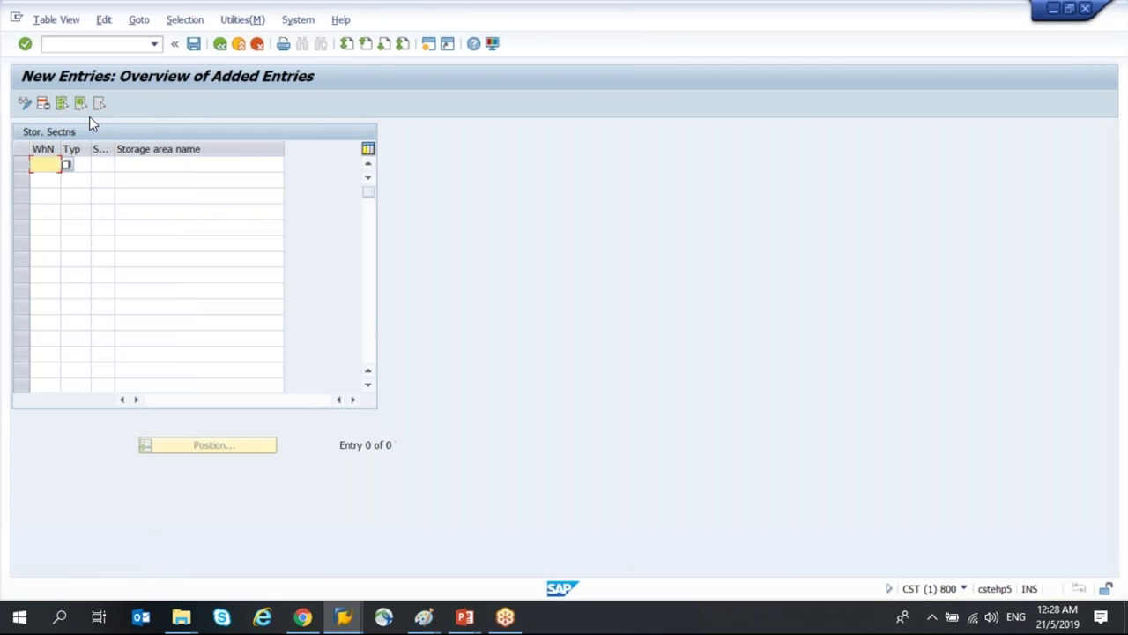
type("W20 ")
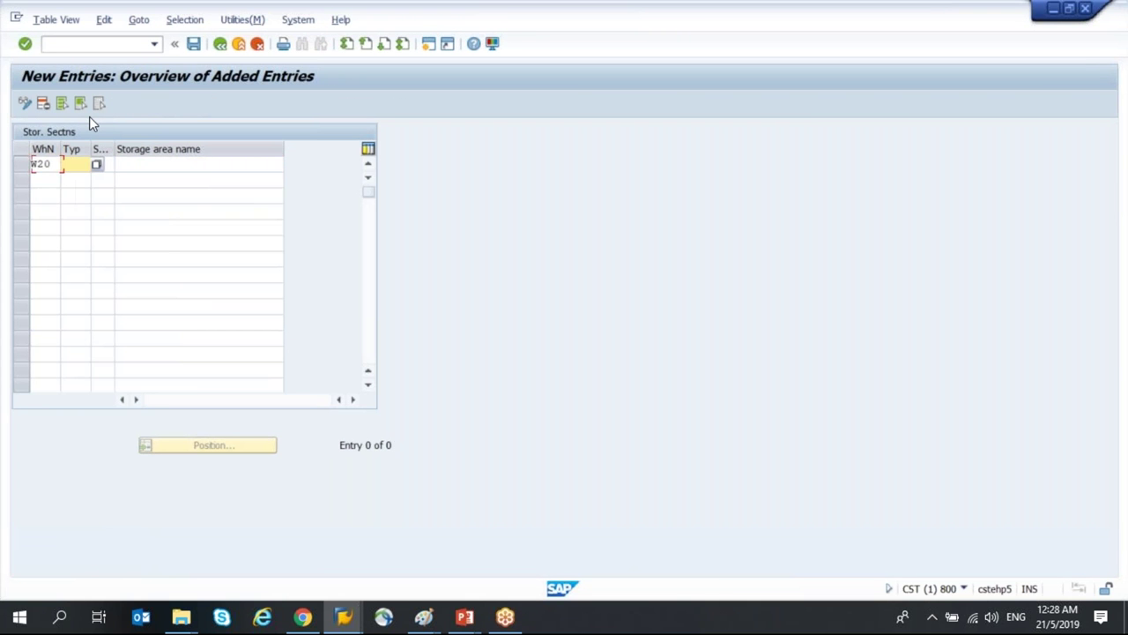
type("OPN")
key("Tab")
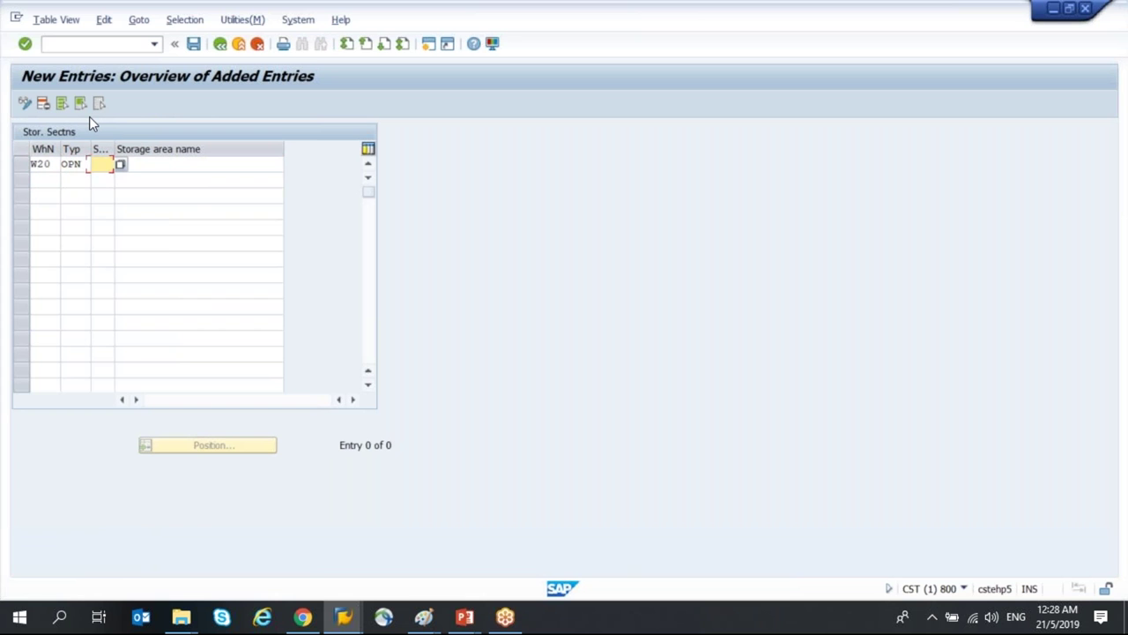
type("001")
key("Tab")
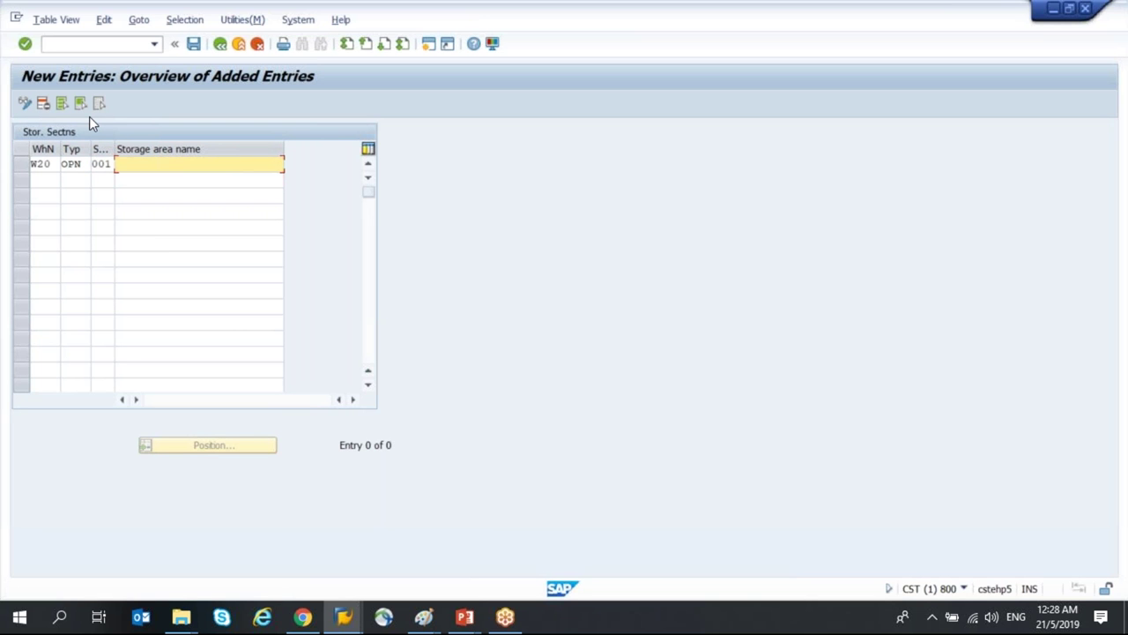
type("To")
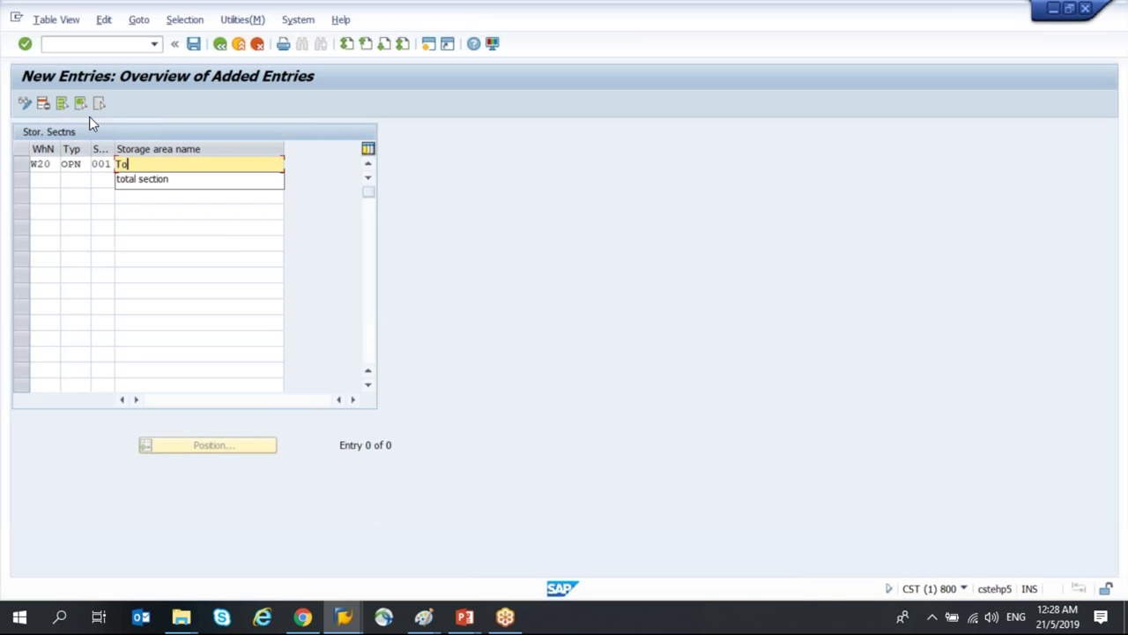
type("tal Section")
key("Tab")
Step: Add storage section 001 named "Total Section" for warehouse W20, storage type FXD
type("W20")
key("Tab")
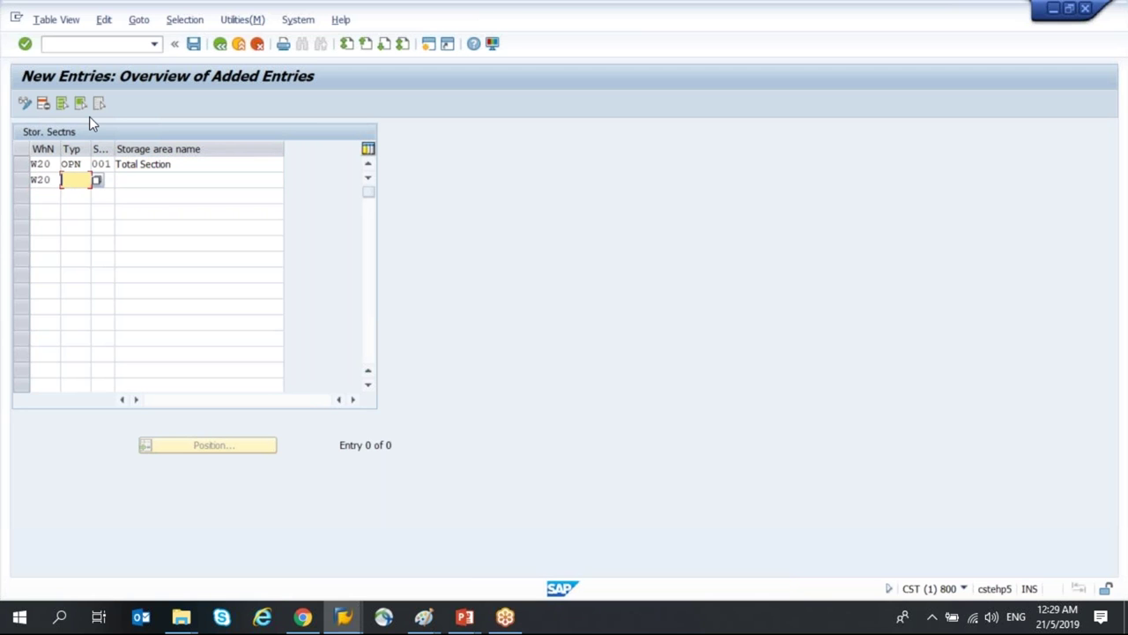
type("FXD")
key("Tab")
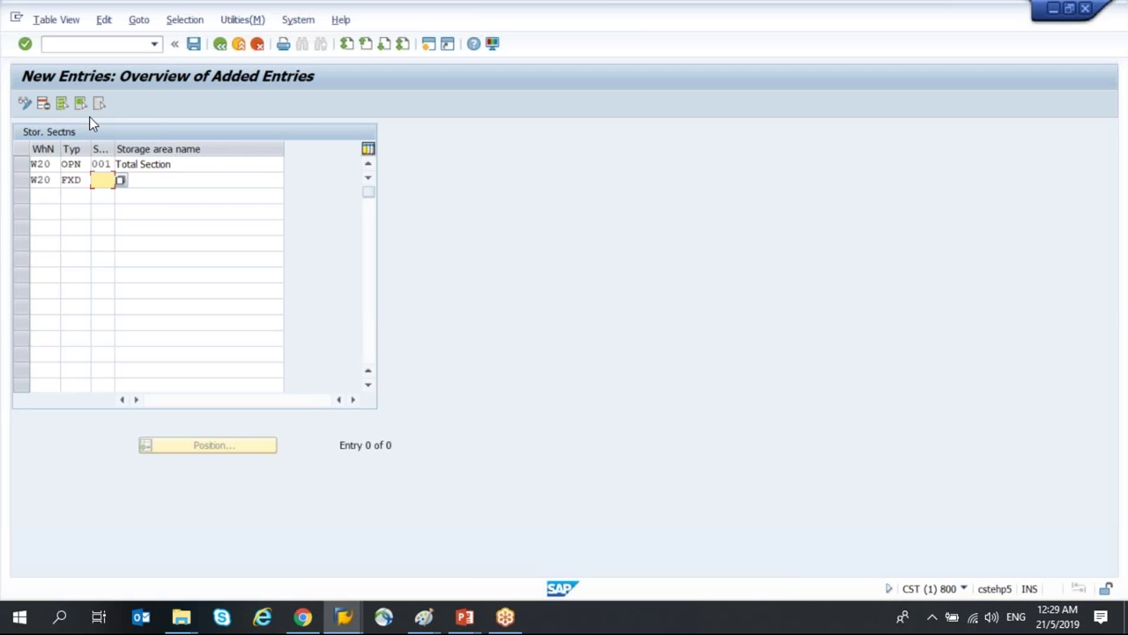
type("001")
key("Tab")
type("T")
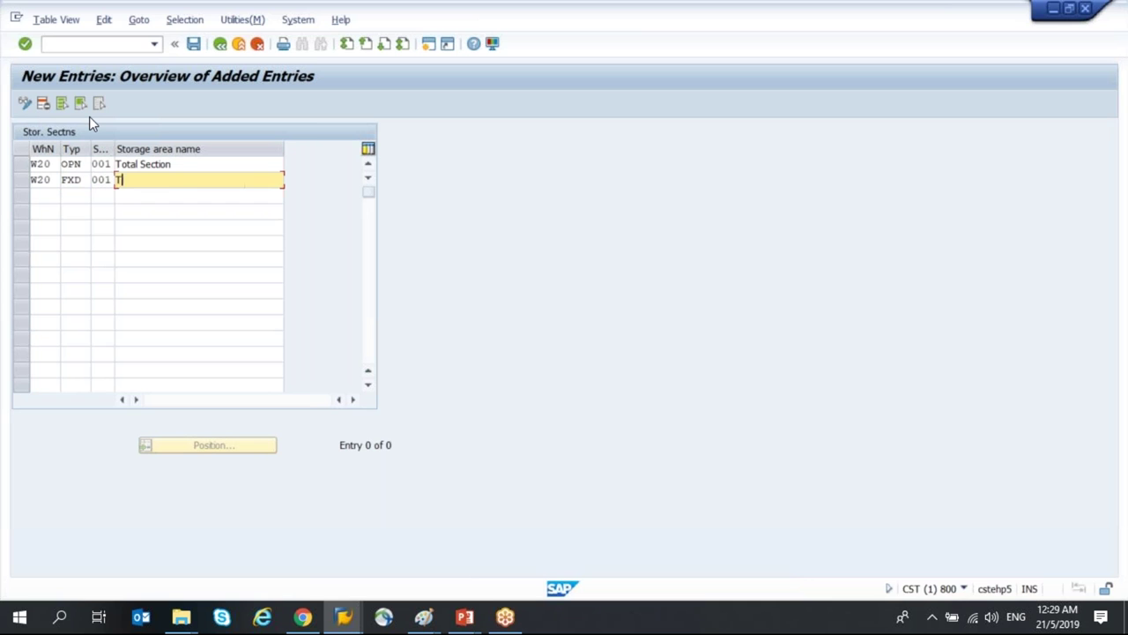
type("otal Section")
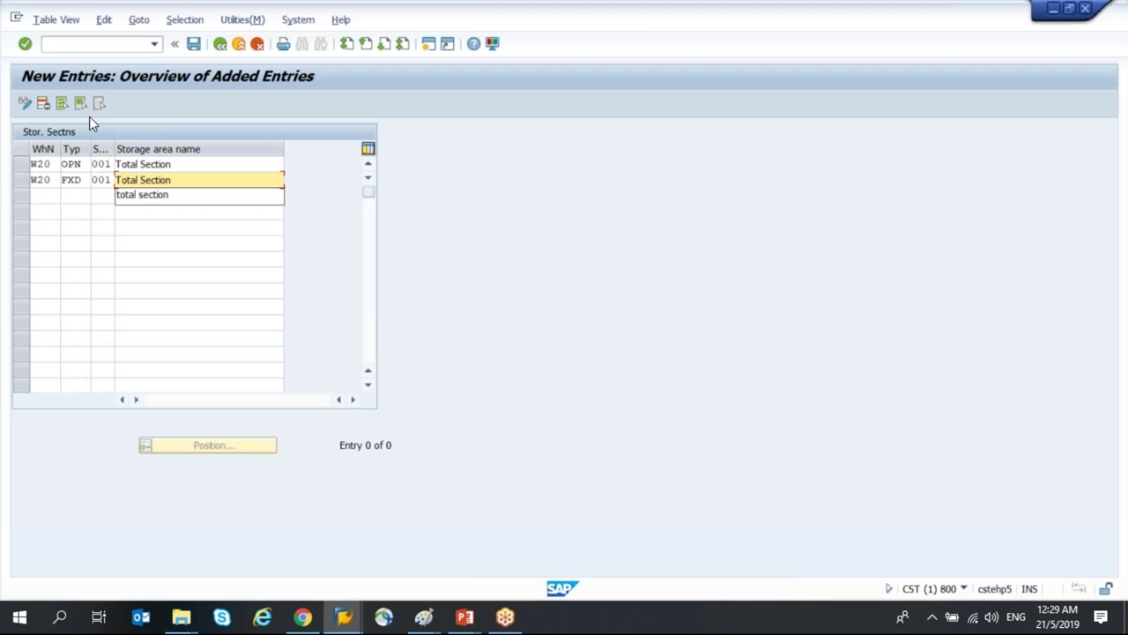
Step: Add storage section FRG named "Frgaile Items" for warehouse W20, storage type HRK
left_click(50, 195)
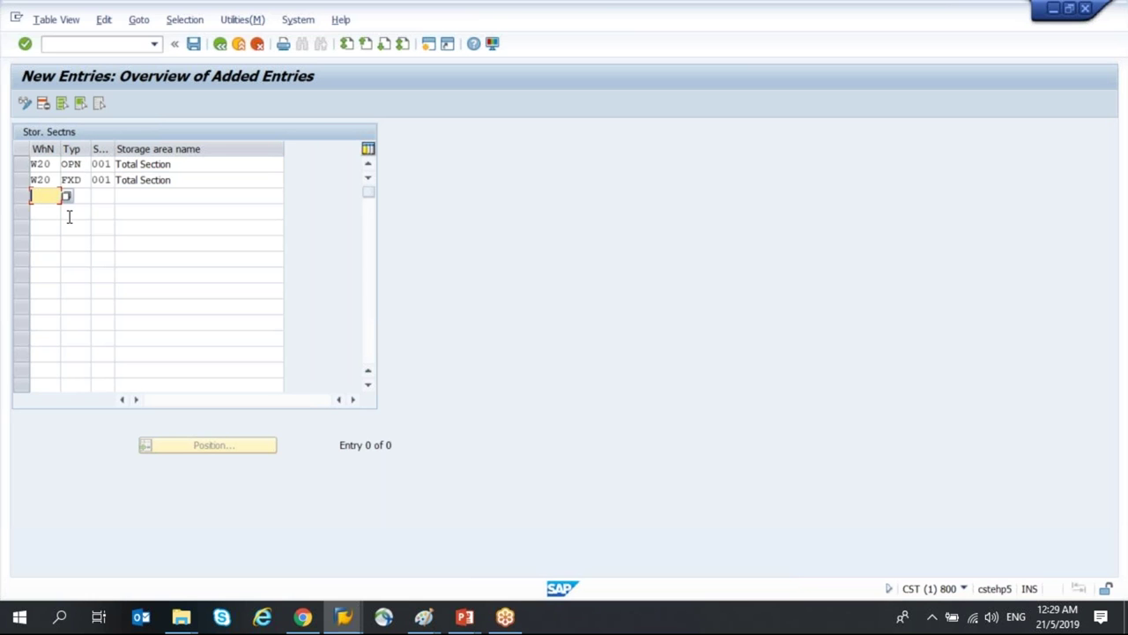
type("W20")
key("Tab")
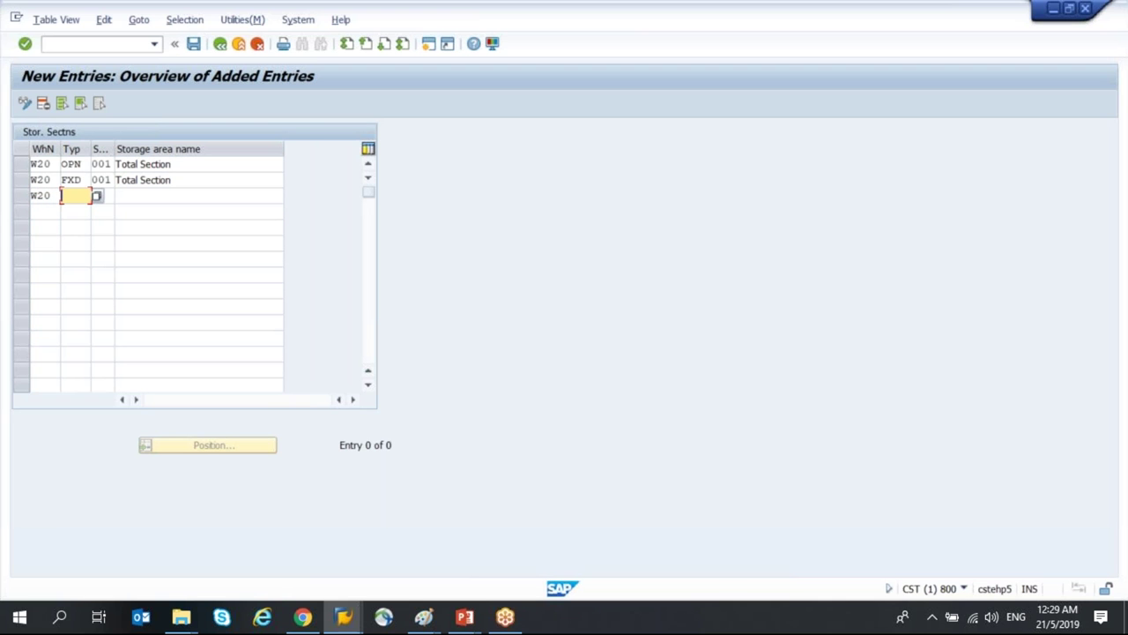
type("HRK")
key("Tab")
type("FRG")
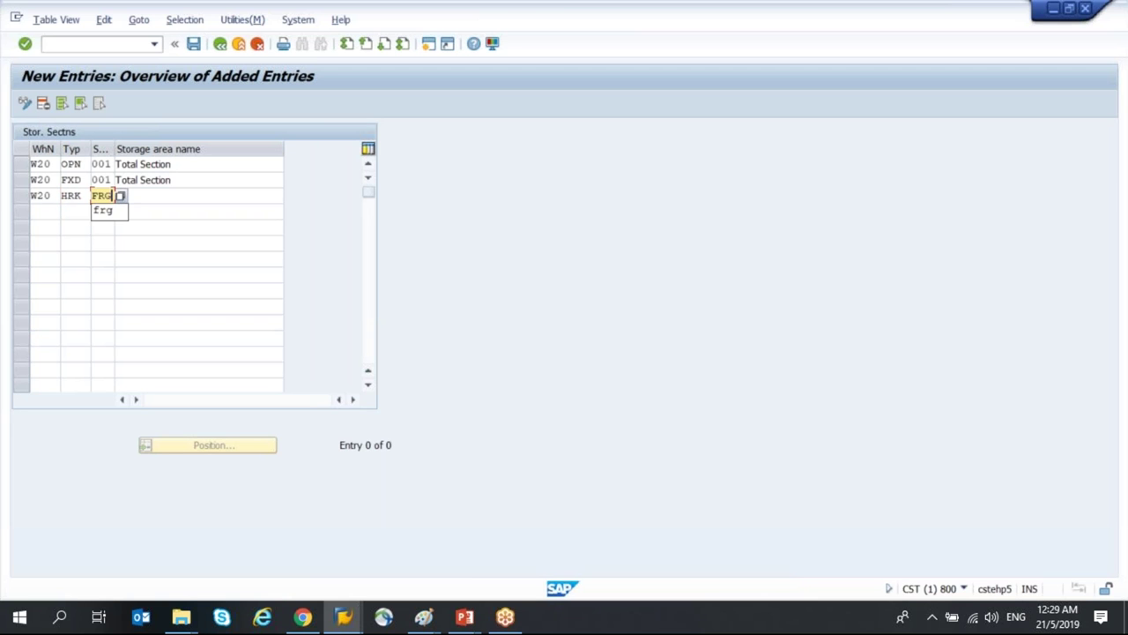
key("Tab")
type("Frgai")
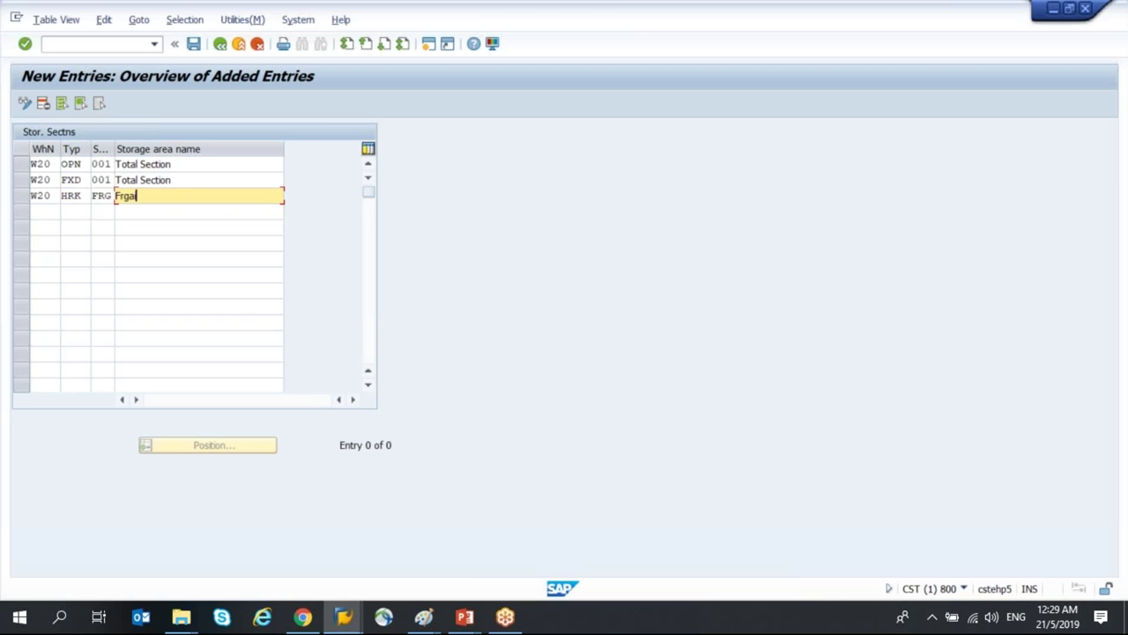
type("le Items")
key("Tab")
Step: Add storage section REG for warehouse W20, storage type HRK, using the suggested name "non fragile items"
type("W20")
key("Tab")
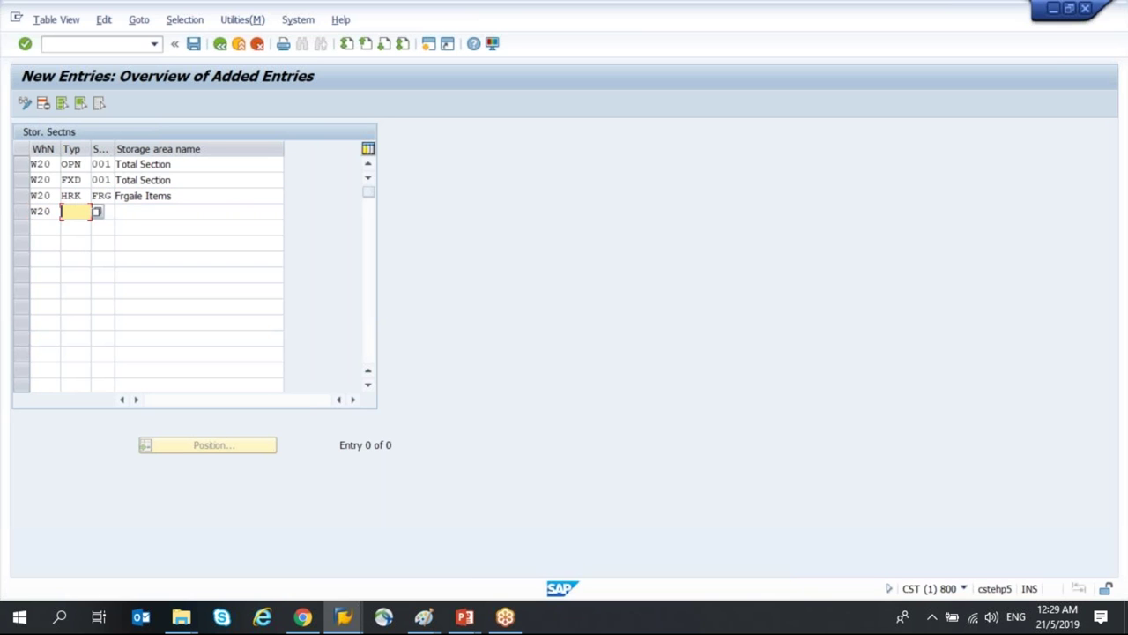
type("HRK")
key("Tab")
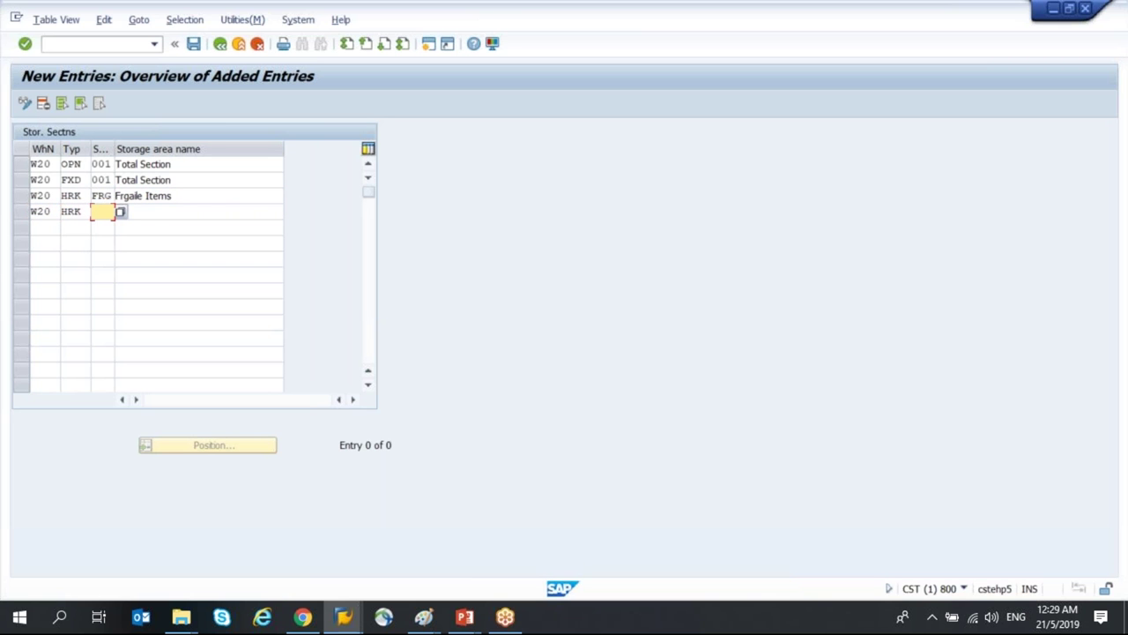
type("REG")
key("Tab")
type("Non")
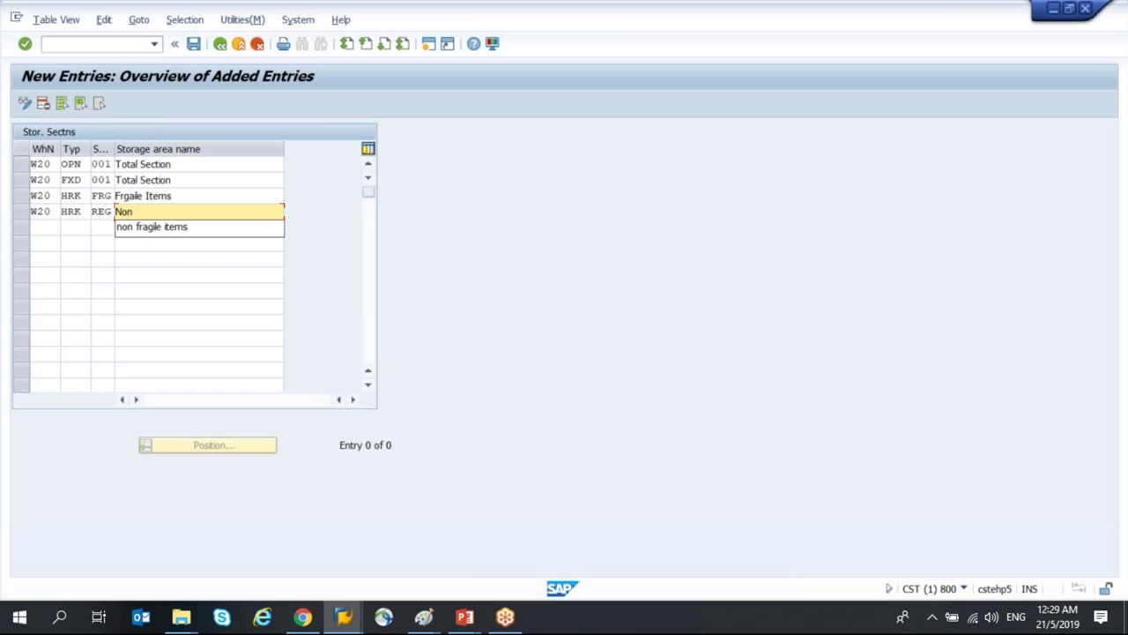
key("Down")
key("Return")
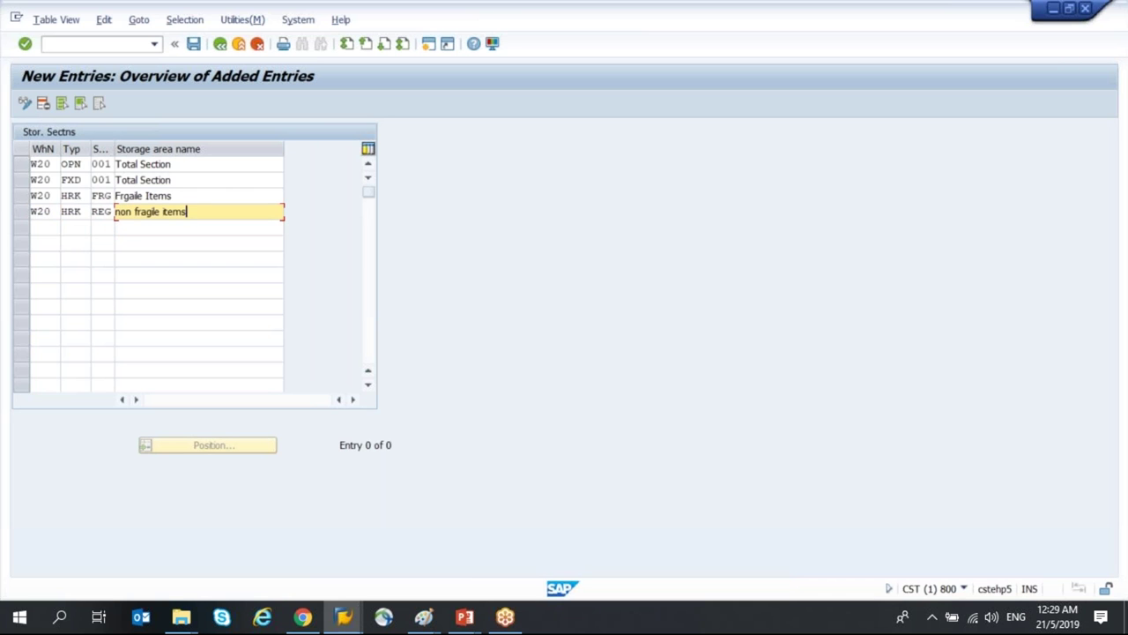
key("Return")
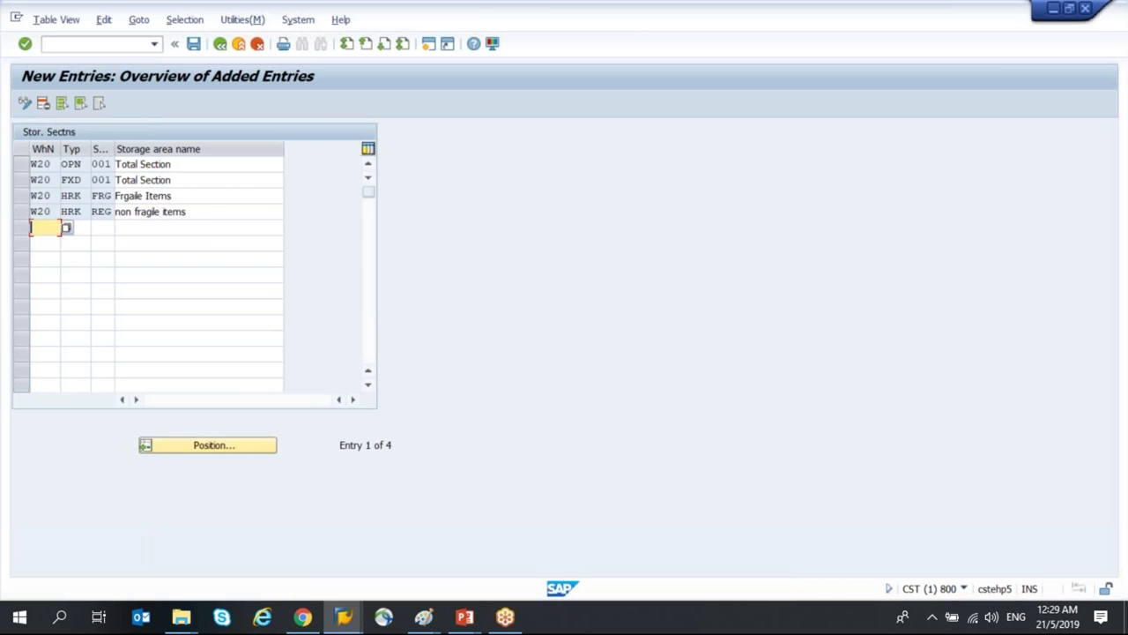
Step: Capitalize the name of HRK section REG so it reads "Non Fragile items"
left_click(118, 213)
key("Delete")
type("N")
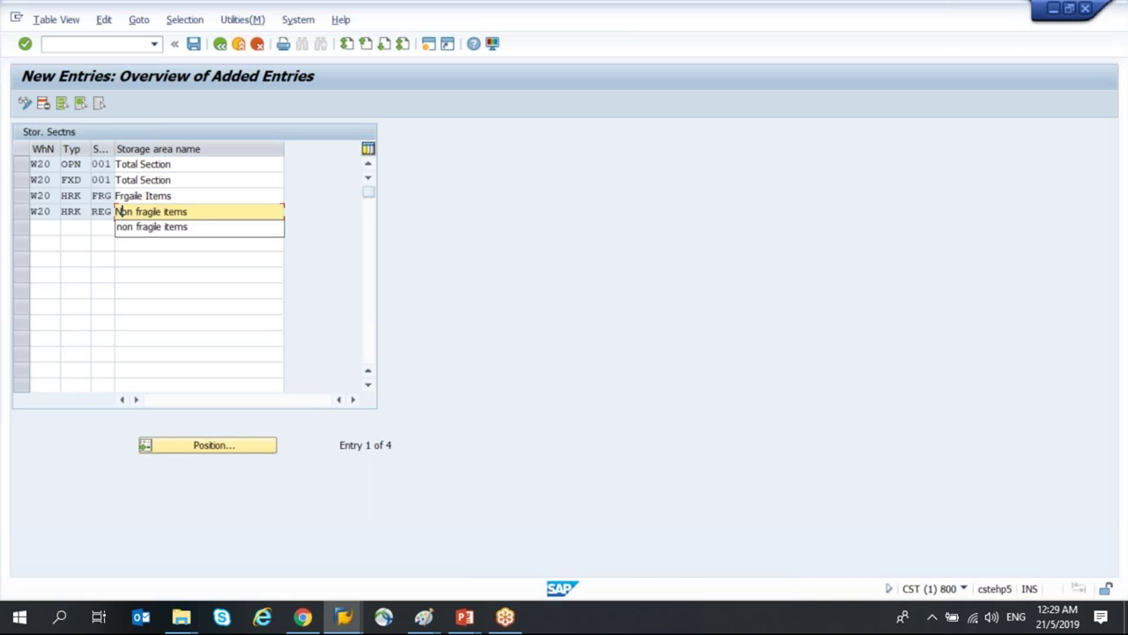
key("Right")
key("Right")
key("Right")
key("Delete")
type("F")
key("Return")
Step: Save the new storage sections under the proposed customizing request and return to the implementation guide structure
left_click(192, 48)
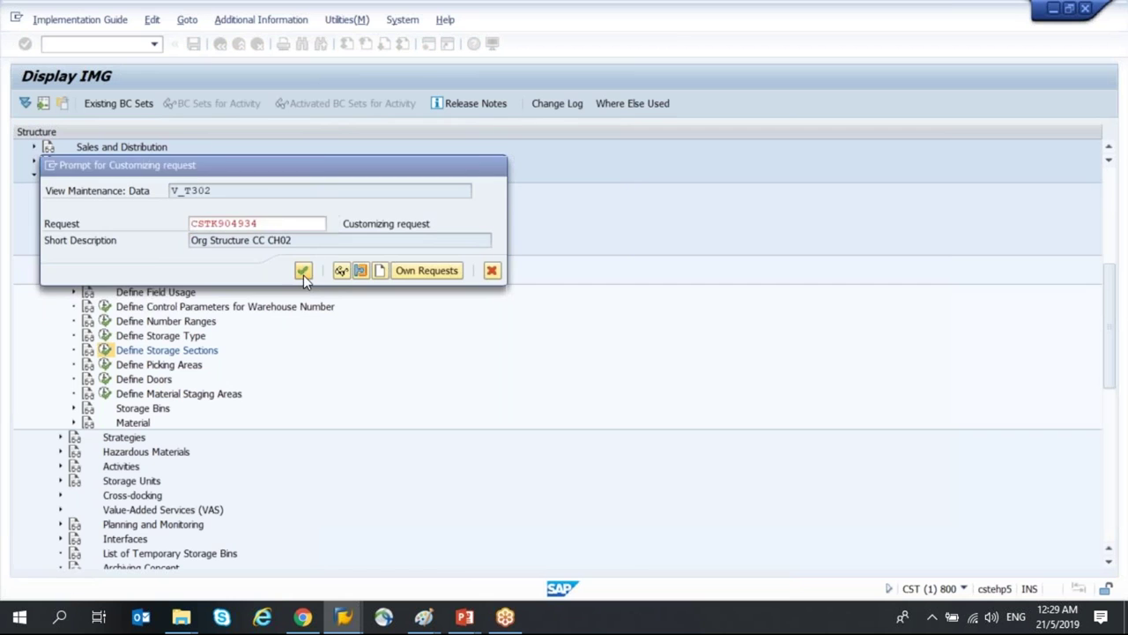
left_click(303, 271)
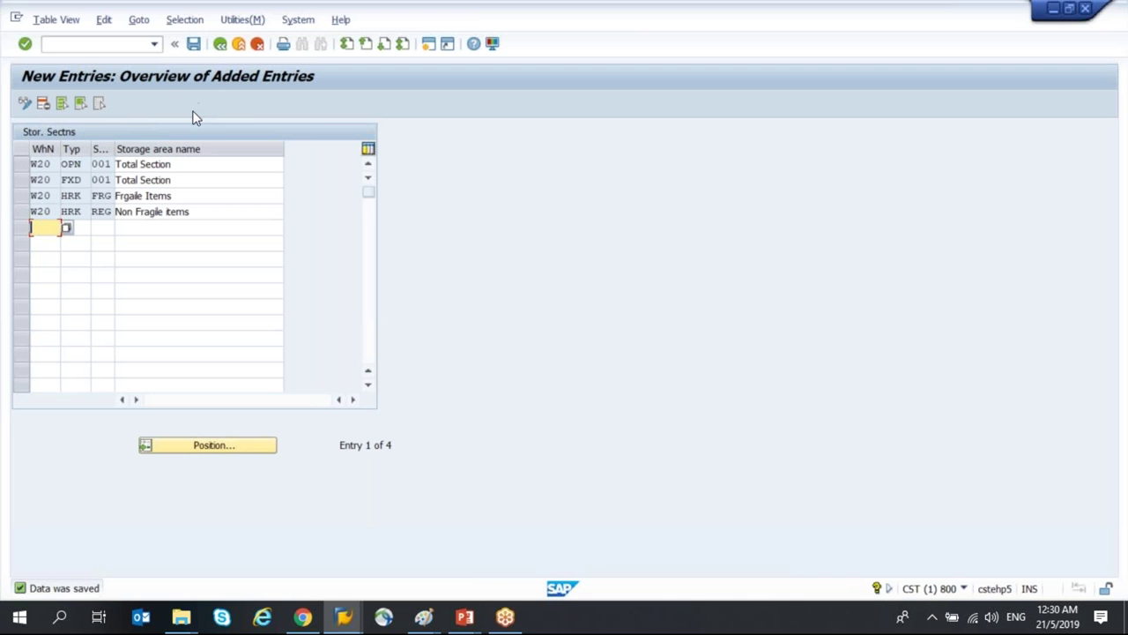
left_click(221, 44)
left_click(221, 47)
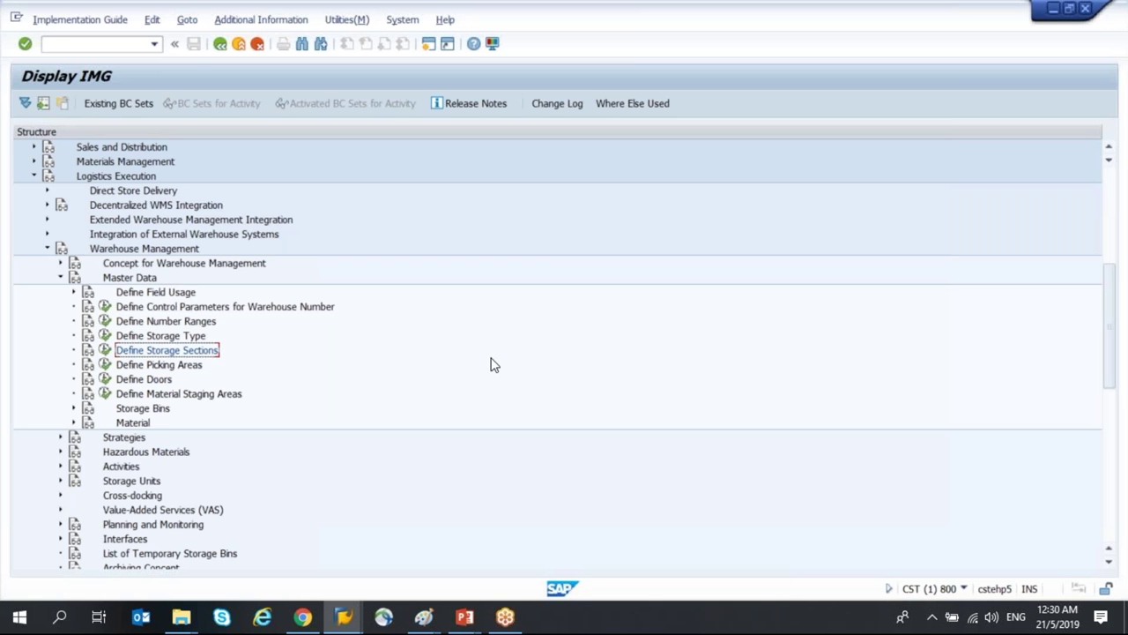
Step: Open the Create Storage Bin transaction LS01N in a new session
left_click(136, 42)
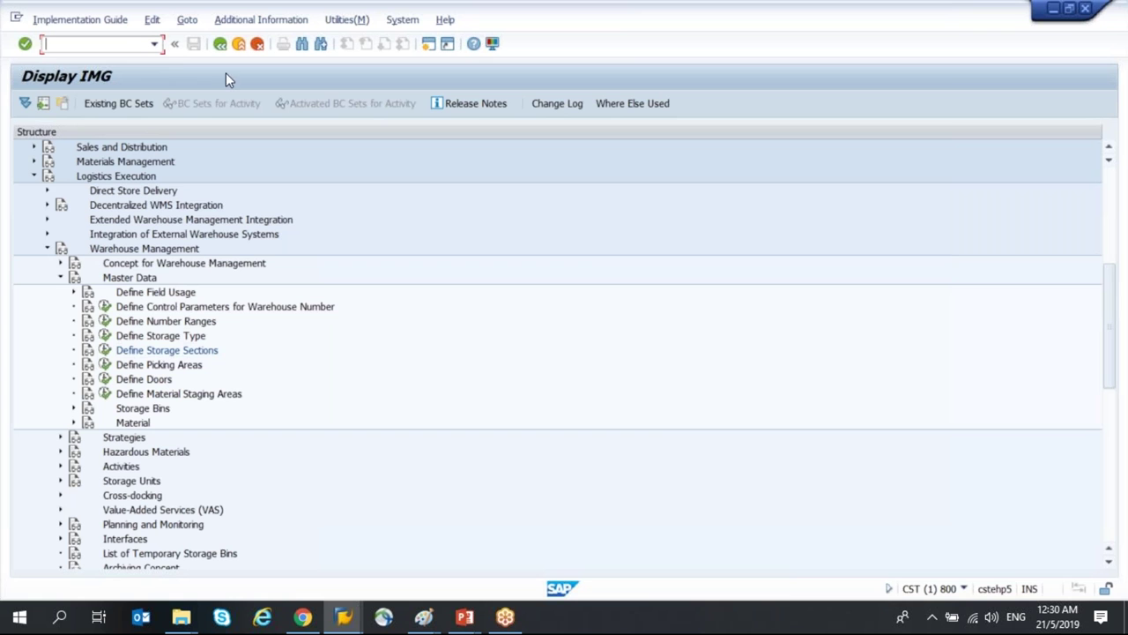
type("/ols01n")
key("Return")
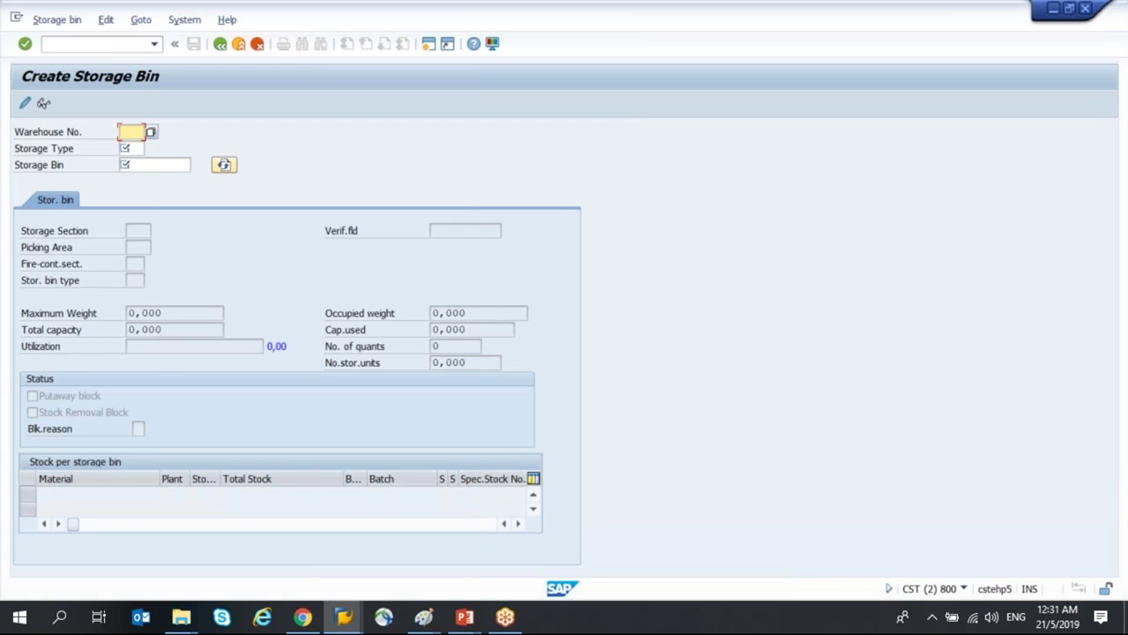
Step: Start creating storage bin 01-01-01 in warehouse W20, storage type HRK
type("W20")
key("Tab")
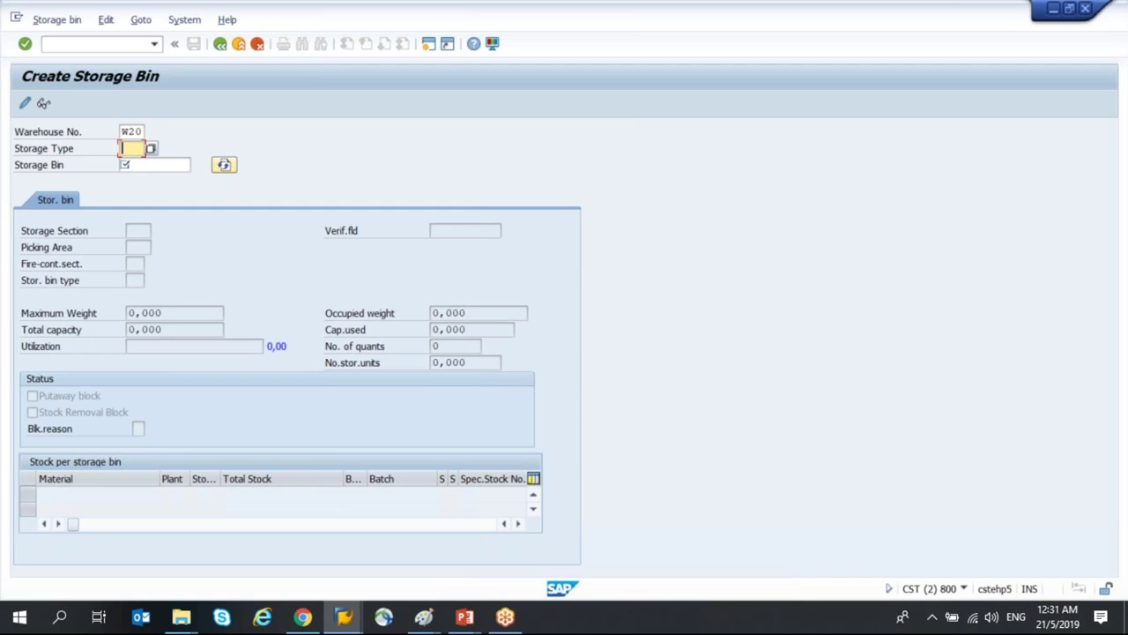
type("HRK")
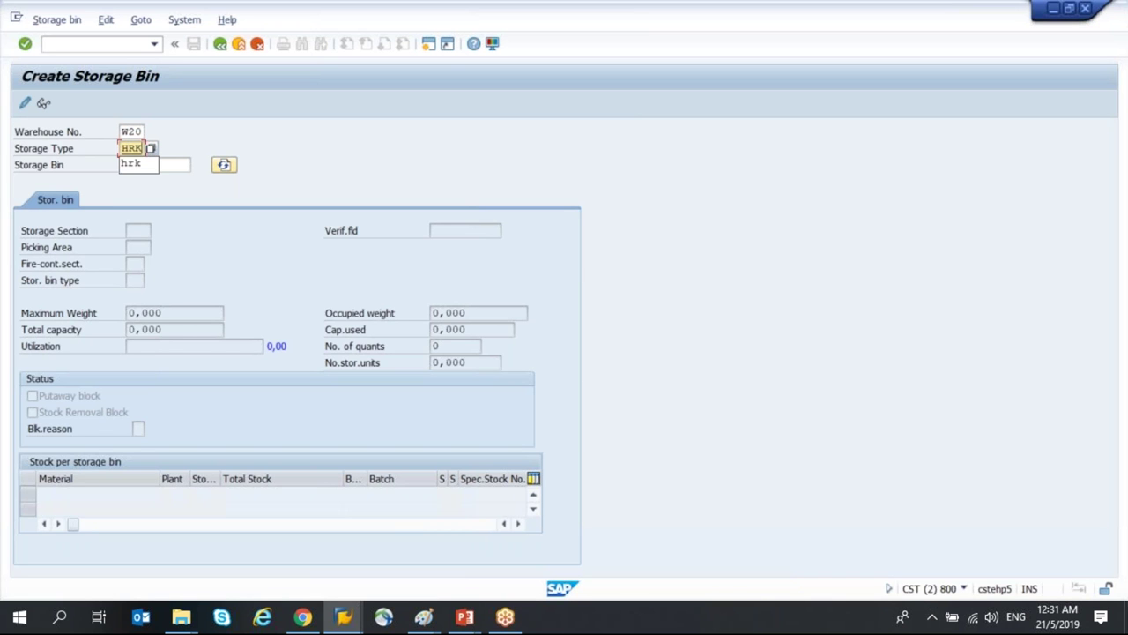
key("Tab")
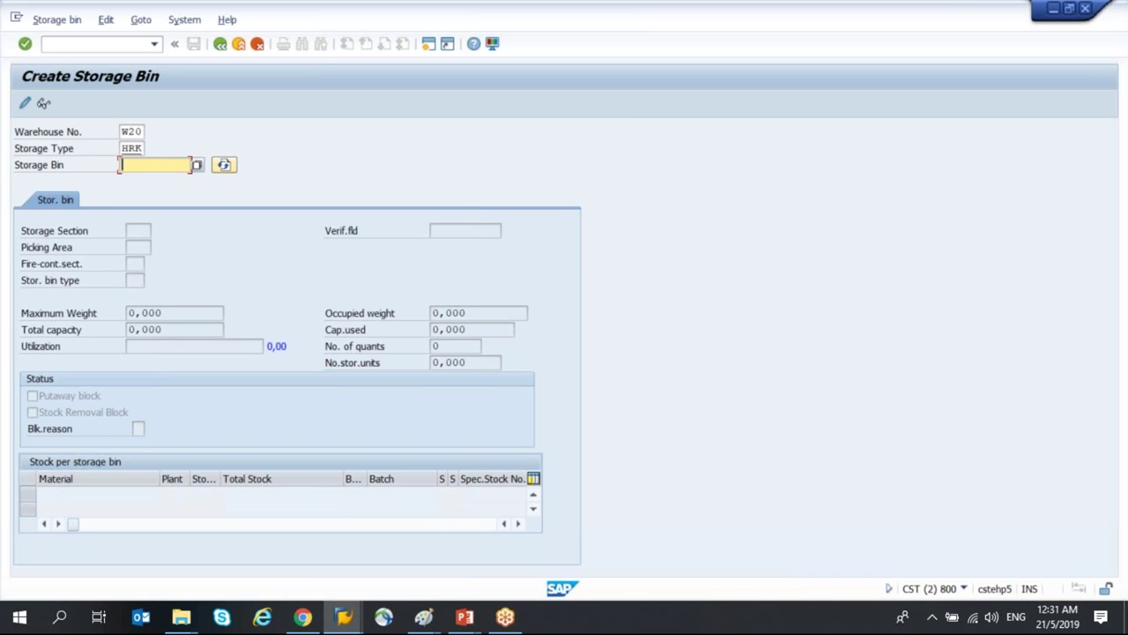
type("01-01")
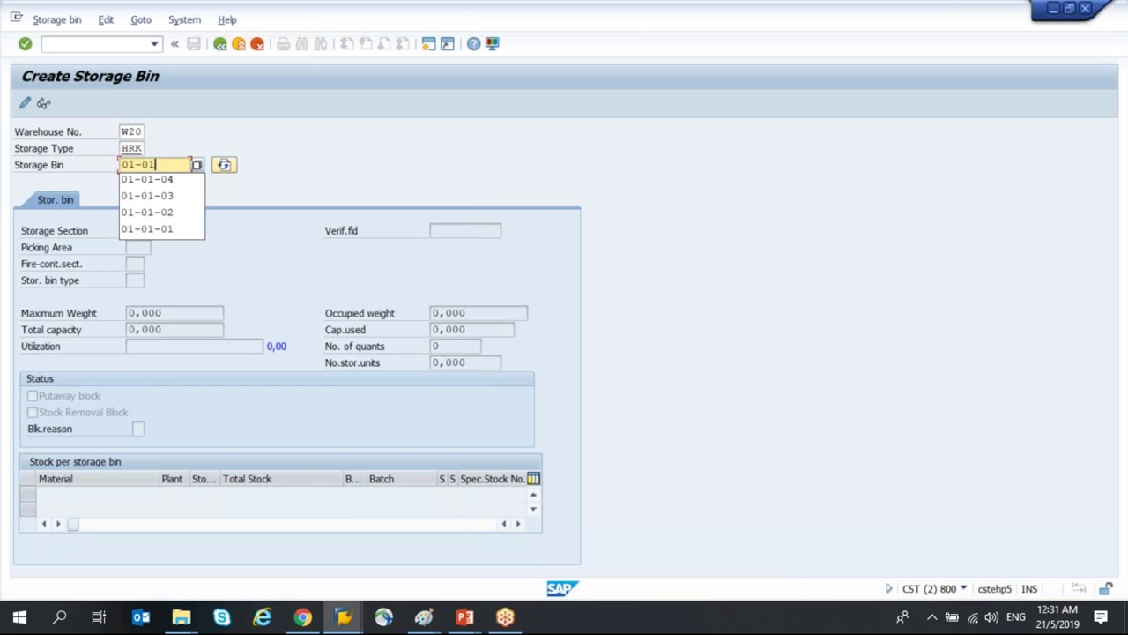
type("-01")
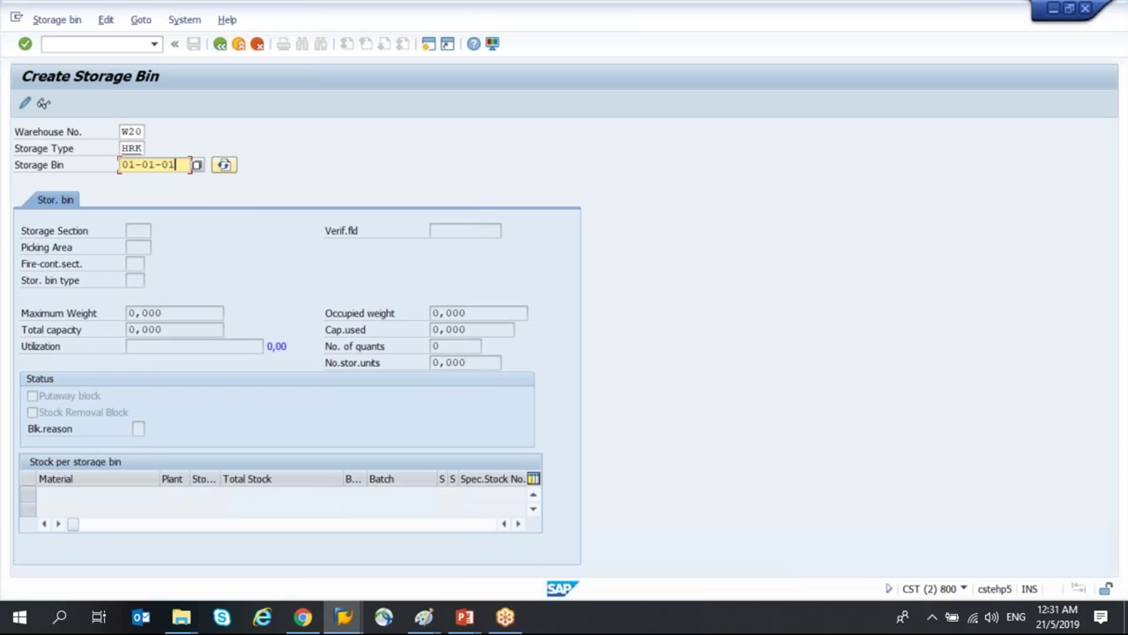
key("Return")
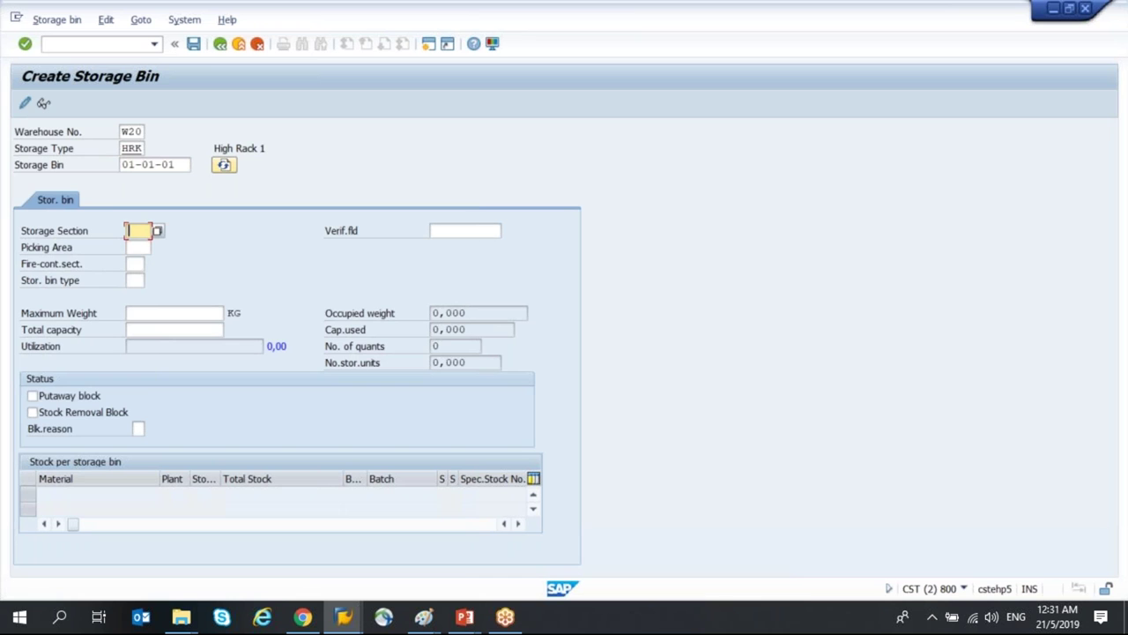
Step: Try to save bin 01-01-01 without a storage section, and try assigning section 001 to it
left_click(194, 44)
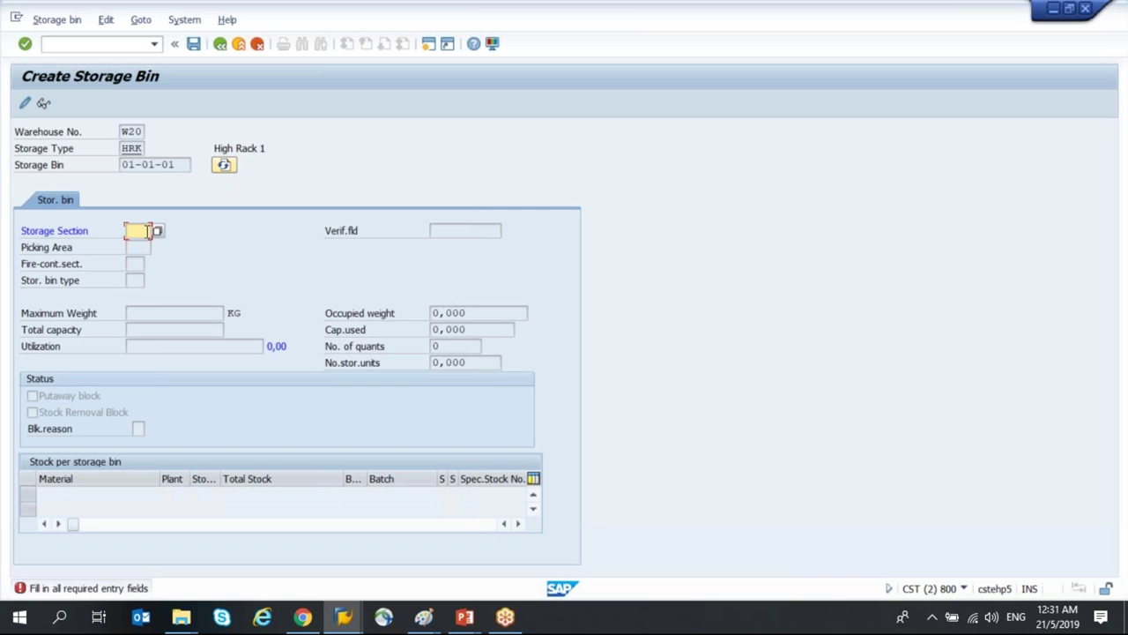
type("001")
key("Return")
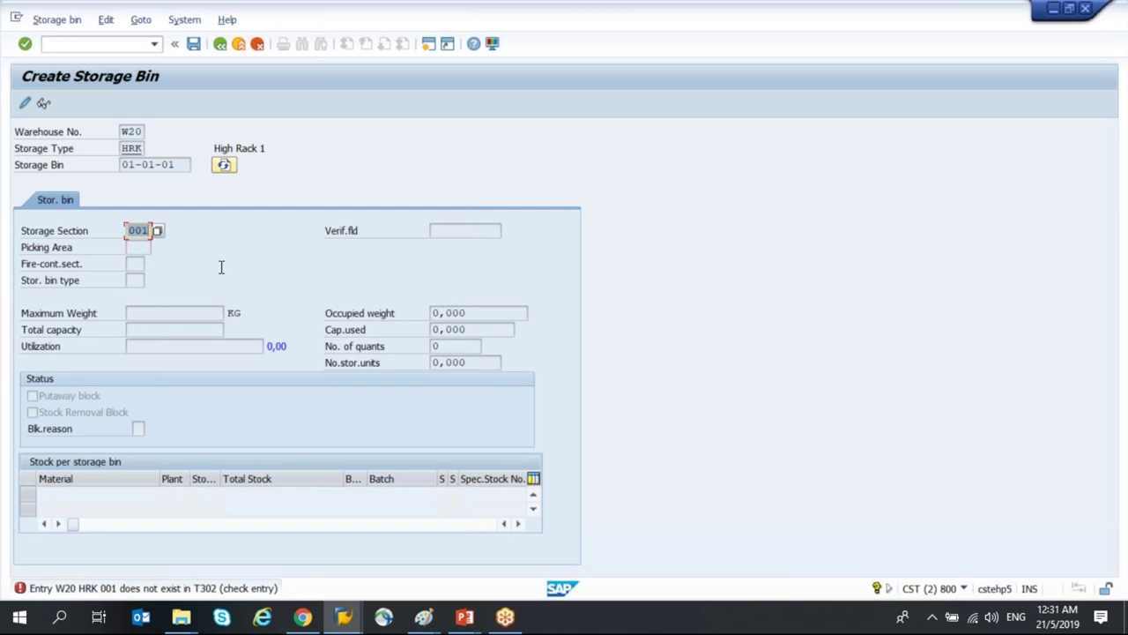
Step: Assign storage section FRG to storage bin 01-01-01
type("FRG")
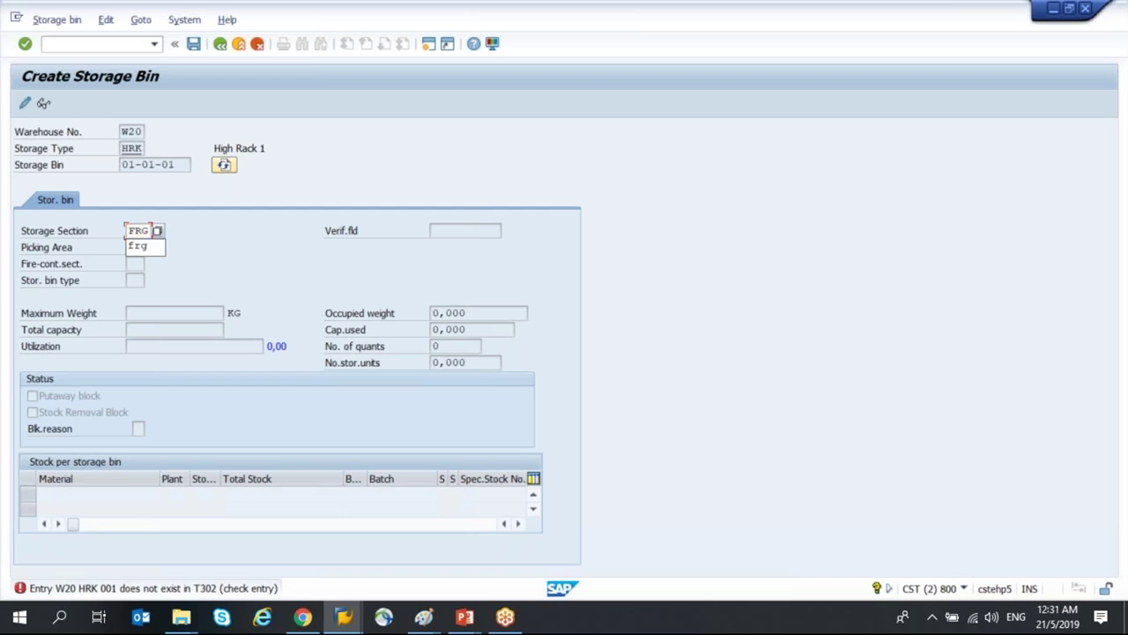
key("Return")
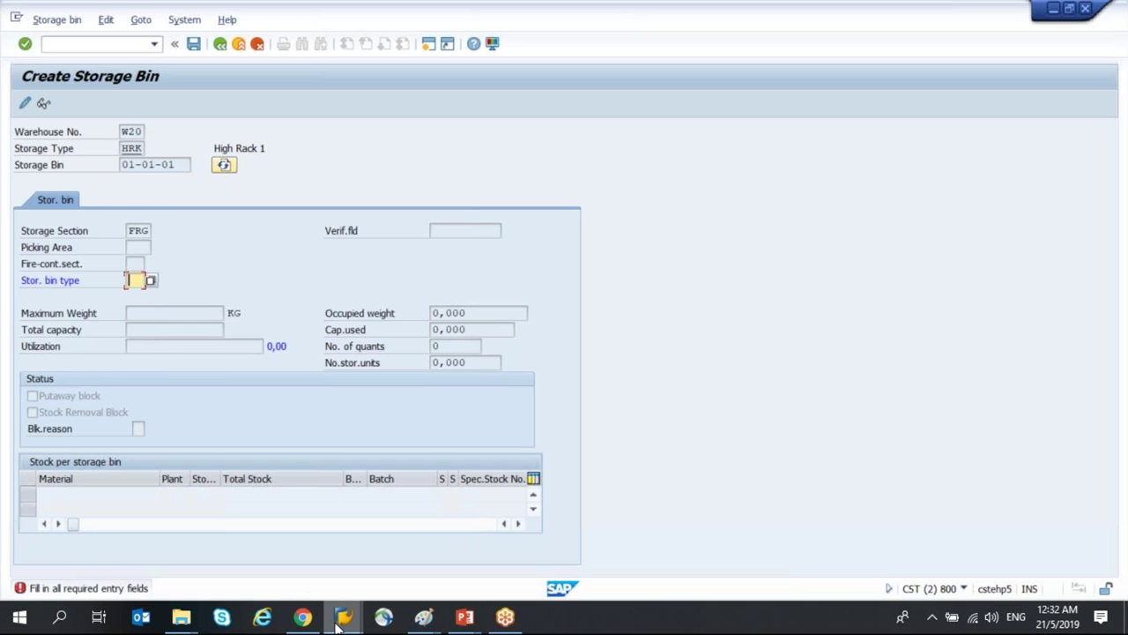
Step: Switch to the implementation guide session and open the Define Storage Type activity under Warehouse Management master data
mouse_move(344, 617)
left_click(309, 565)
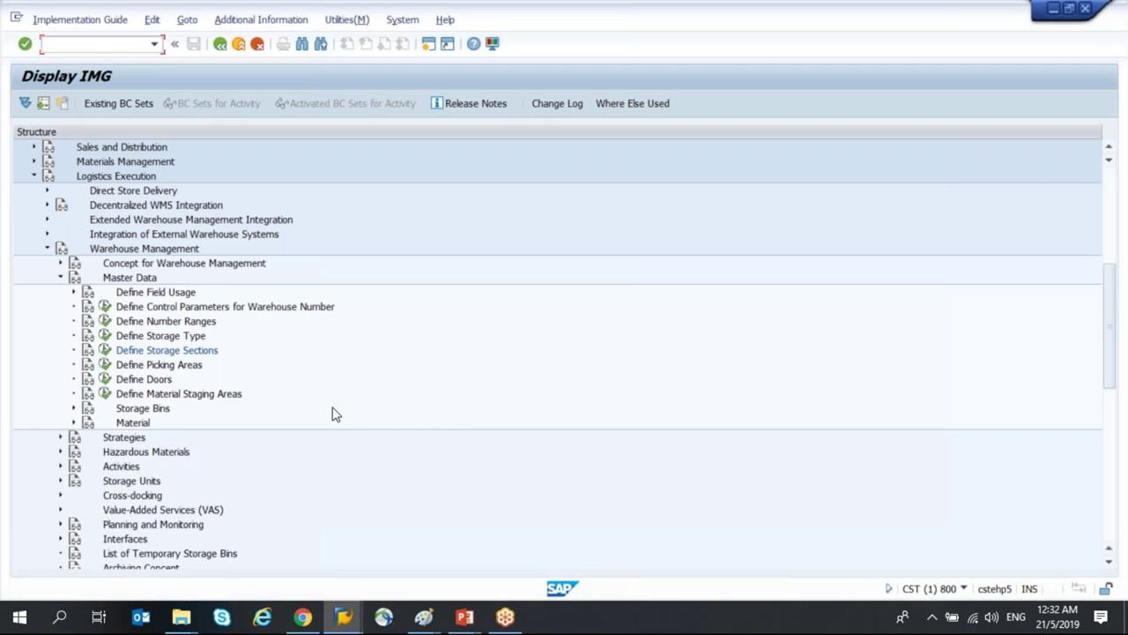
scroll(328, 396, "up", 2)
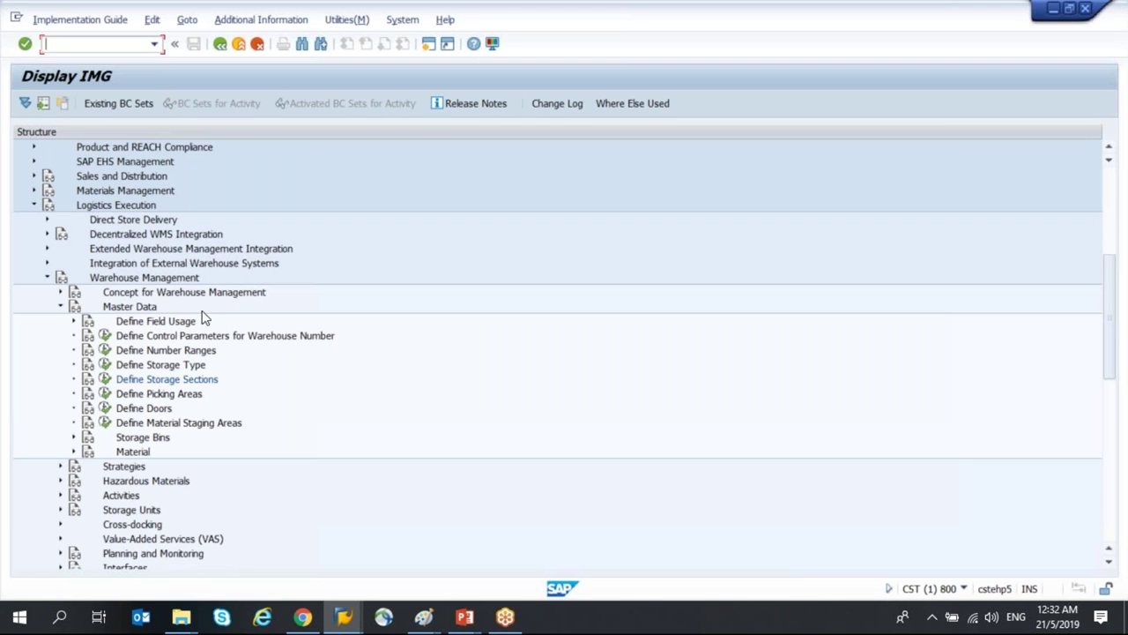
left_click(105, 365)
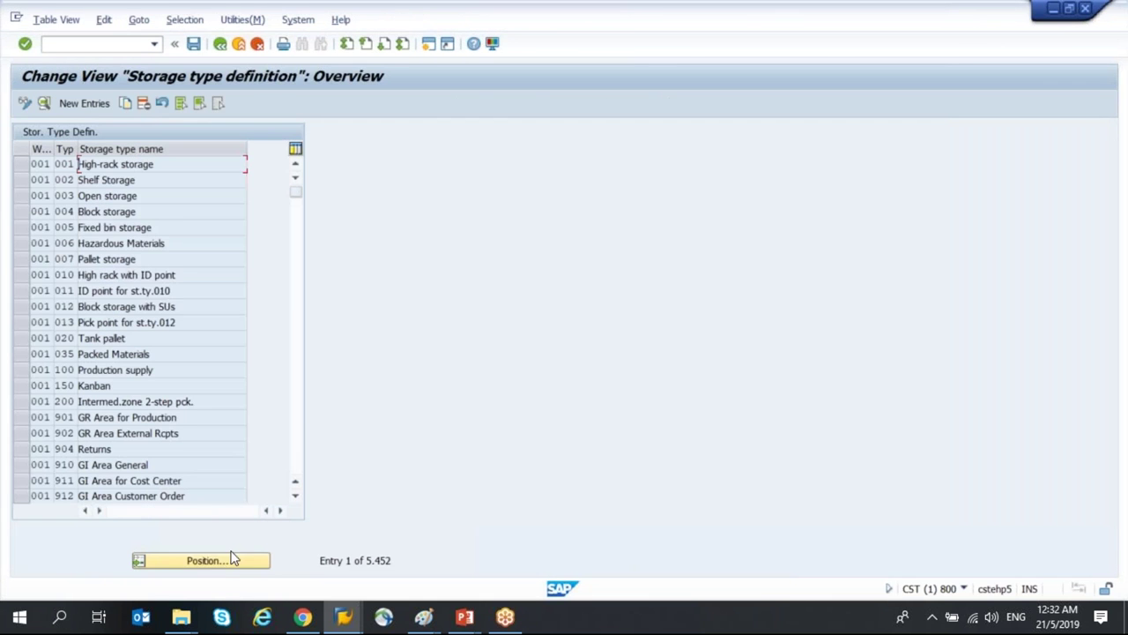
Step: Locate storage type HRK of warehouse W20 in the storage type list and open its details
left_click(233, 560)
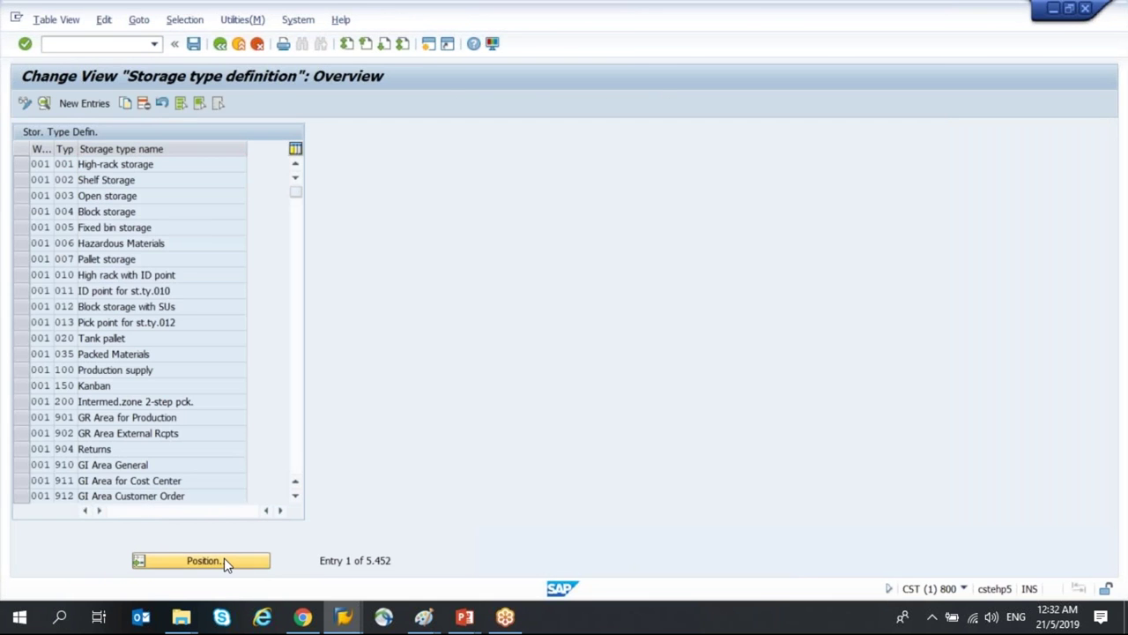
type("W20")
key("Tab")
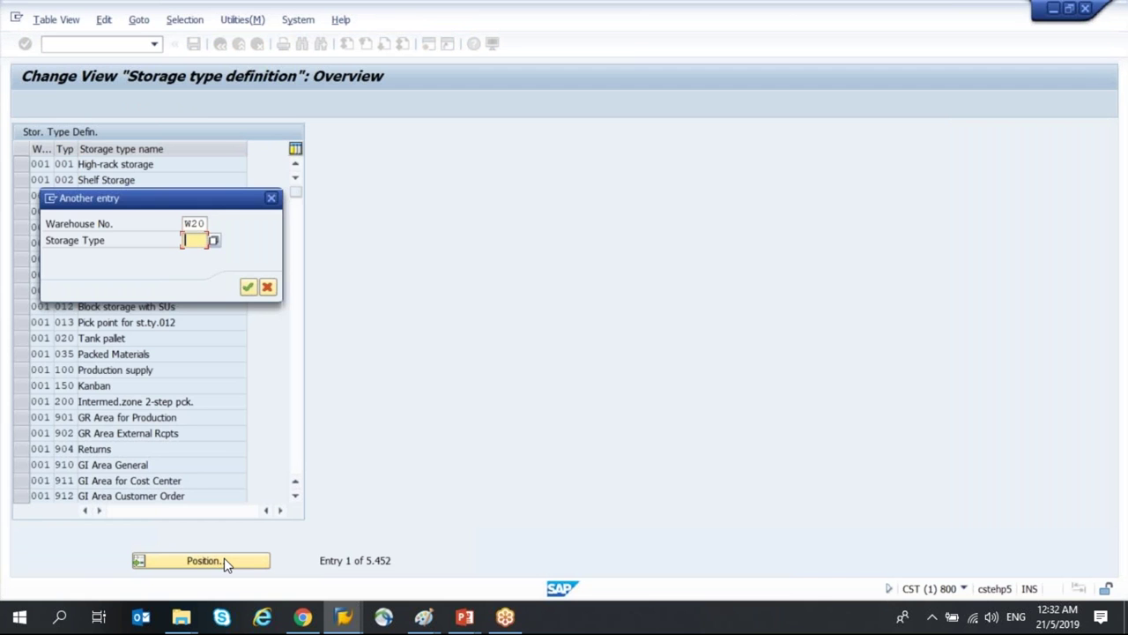
type("HRK")
key("Return")
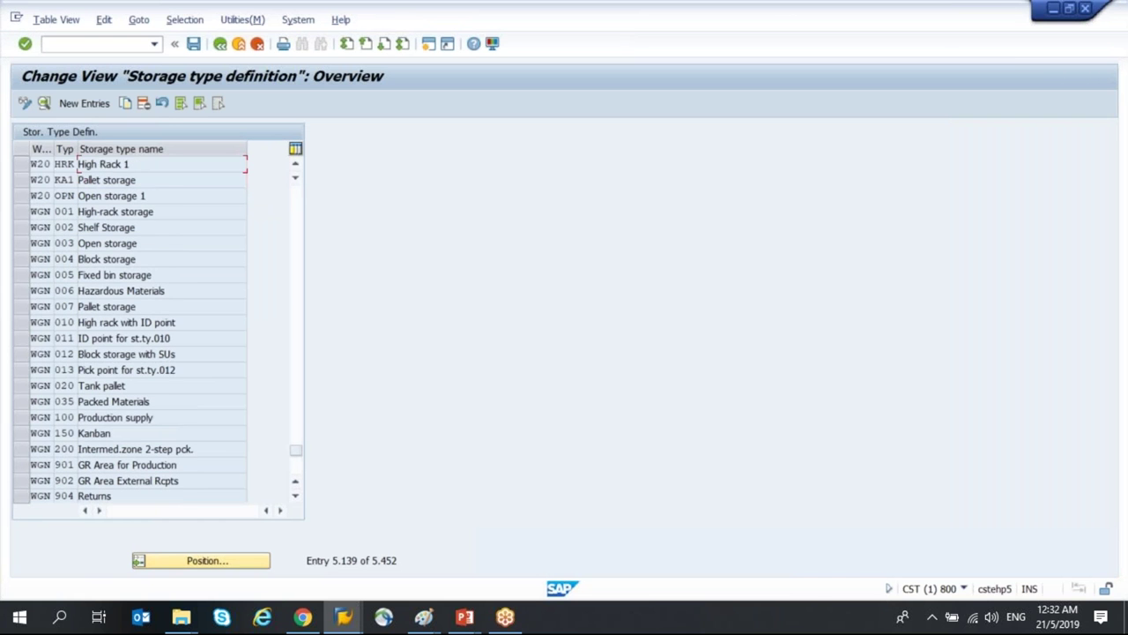
left_click(20, 164)
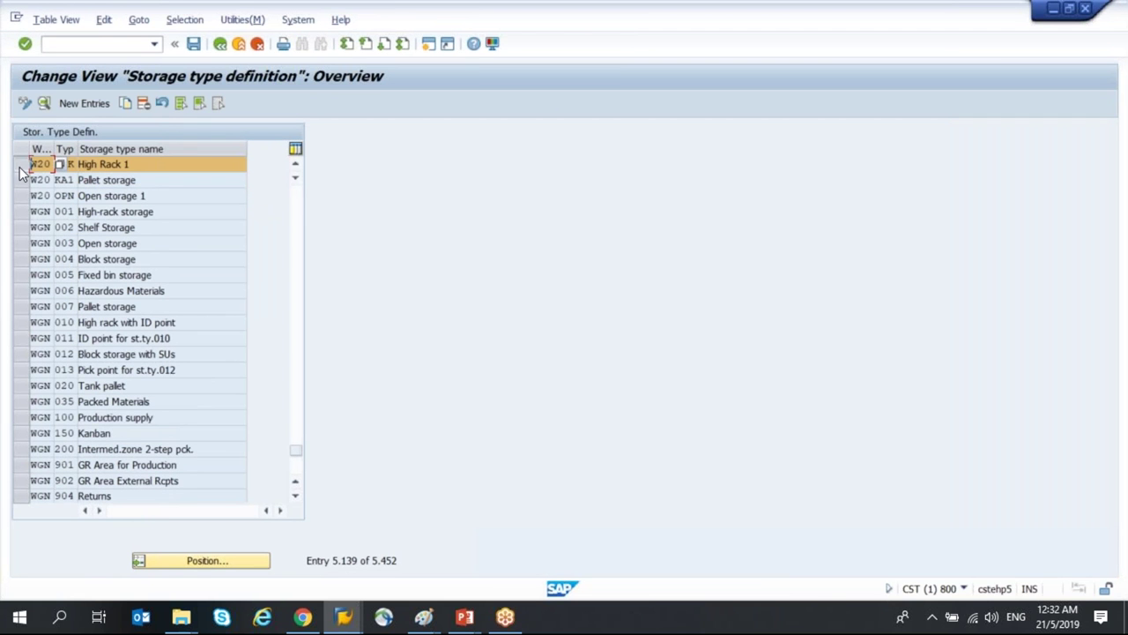
left_click(44, 104)
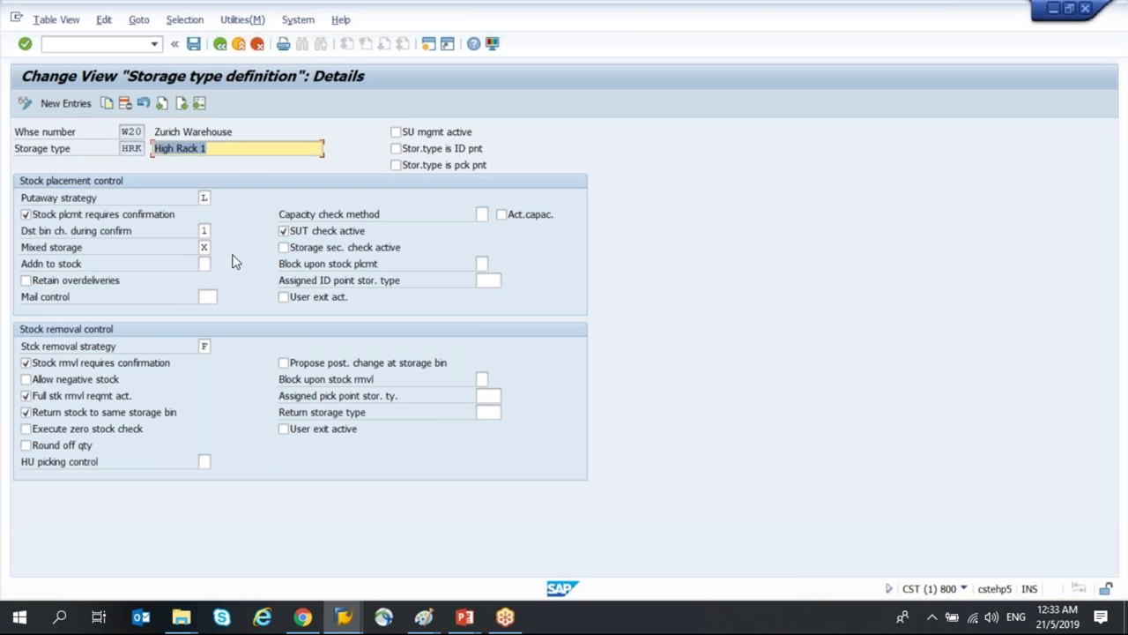
Step: Deactivate the SUT check for storage type HRK and save the change under the proposed customizing request
left_click(284, 231)
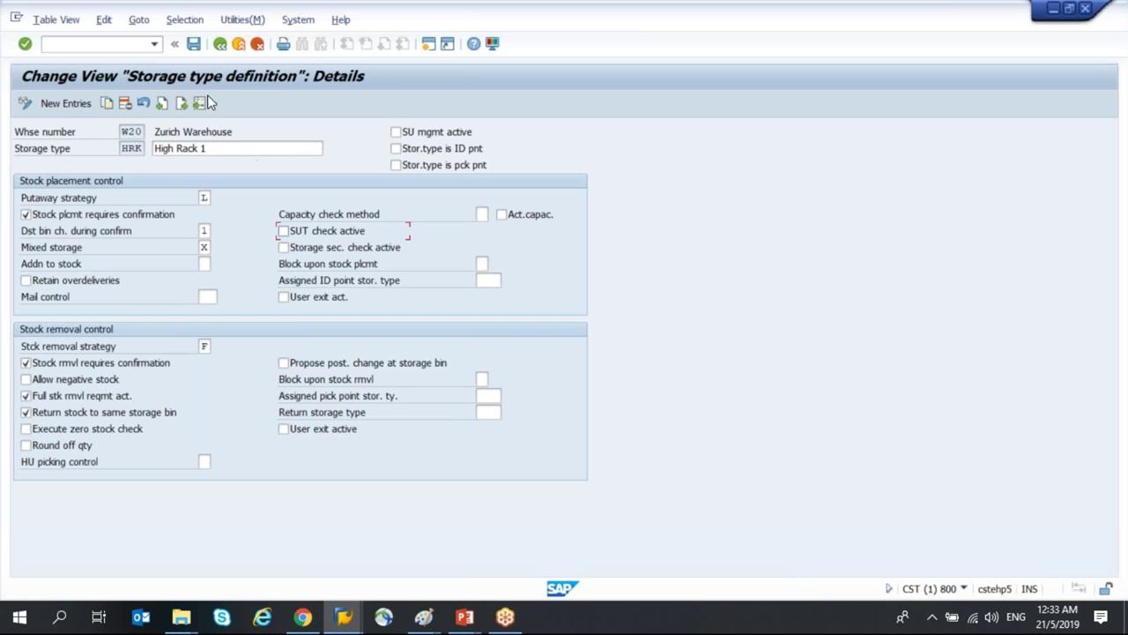
left_click(194, 45)
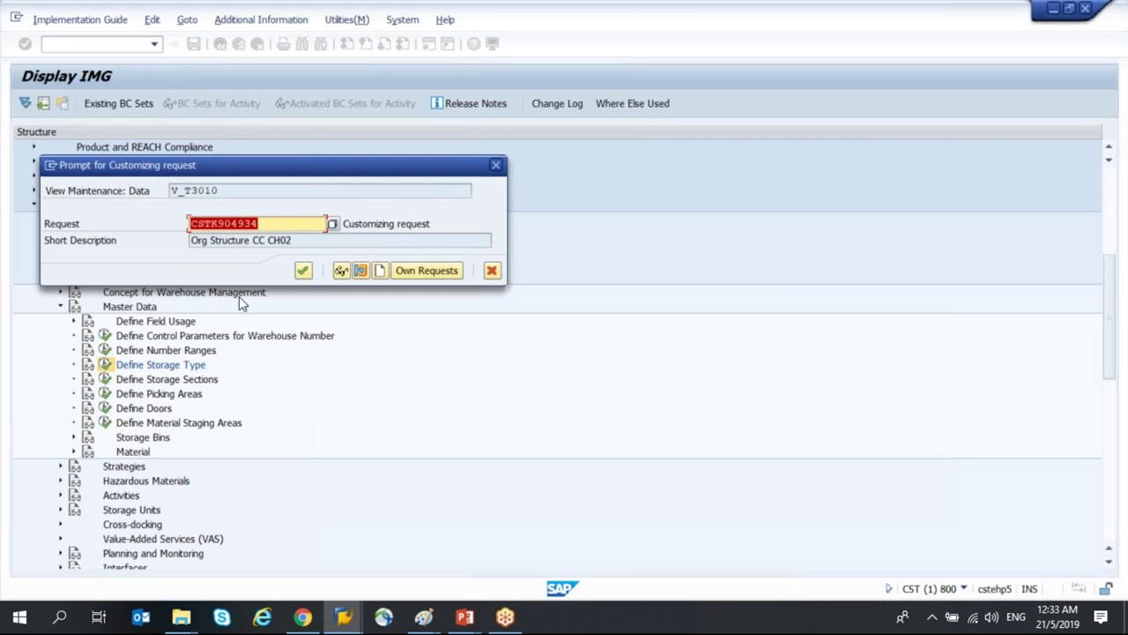
left_click(303, 271)
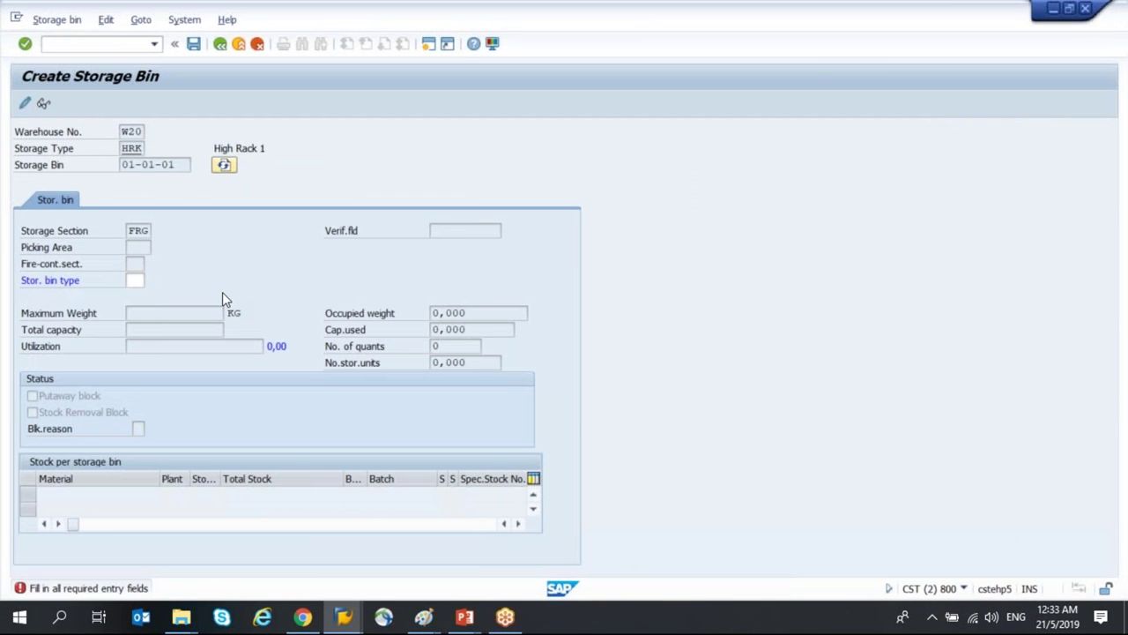
Step: Return to the Create Storage Bin session, save bin 01-01-01, and create HRK bin 01-01-02 in storage section FRG
key("ctrl+s")
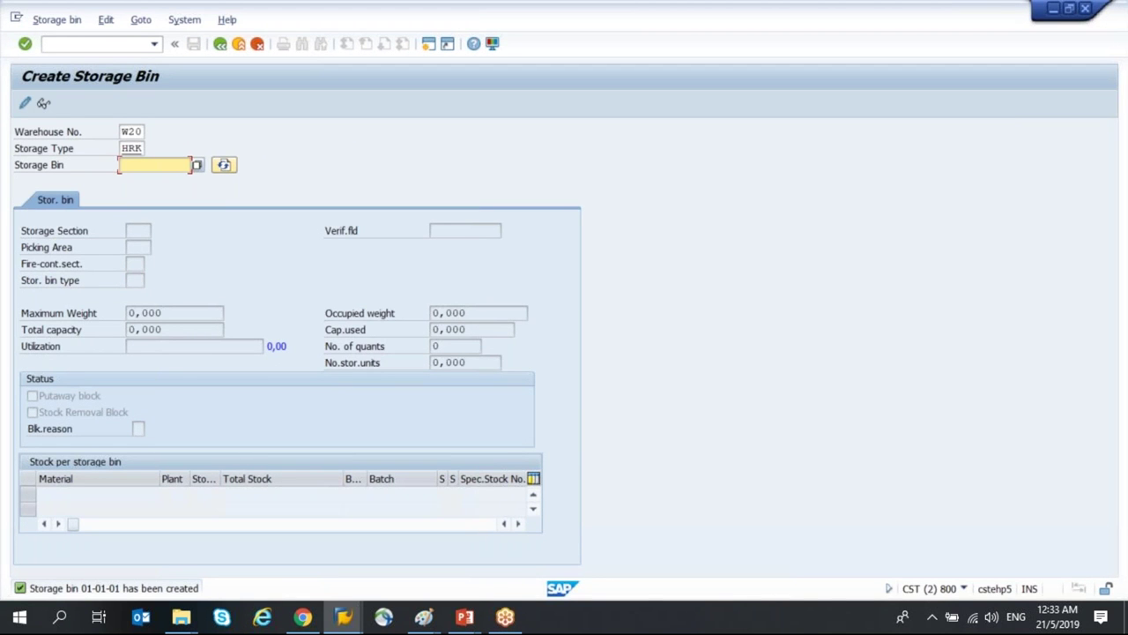
key("BackSpace")
key("Down")
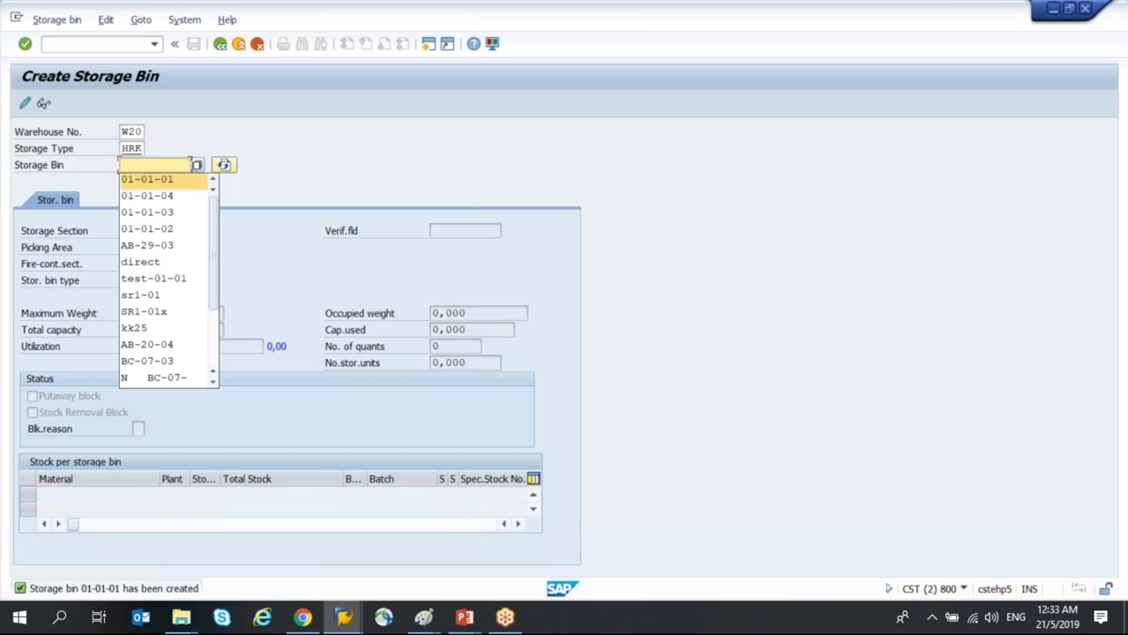
key("Return")
key("BackSpace")
type("2")
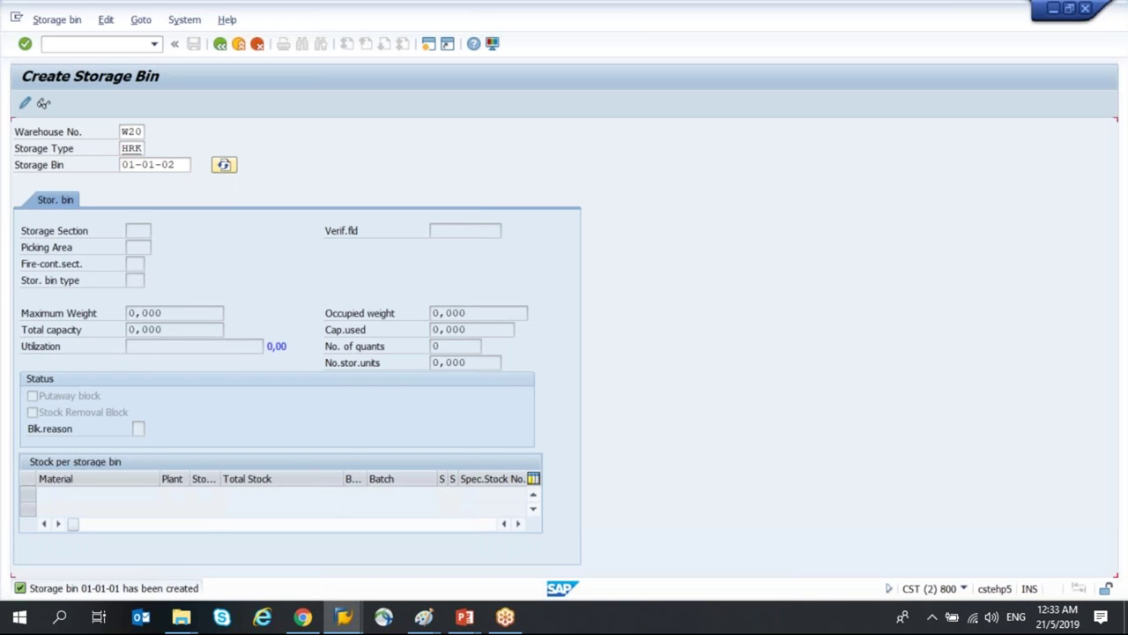
key("Return")
key("Down")
key("Return")
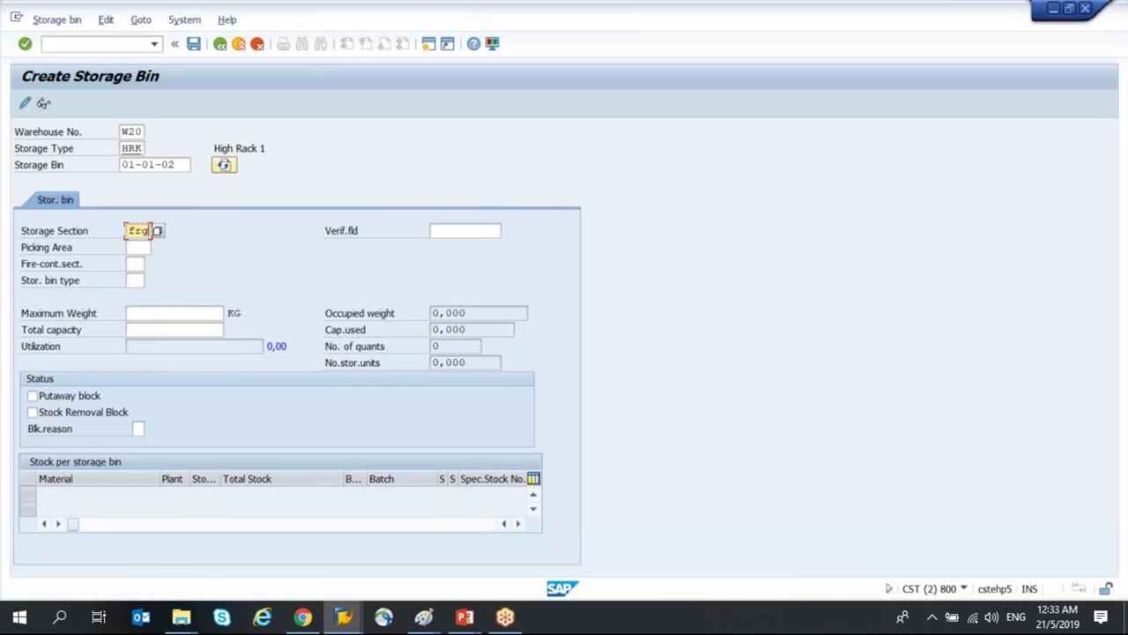
key("Return")
key("ctrl+s")
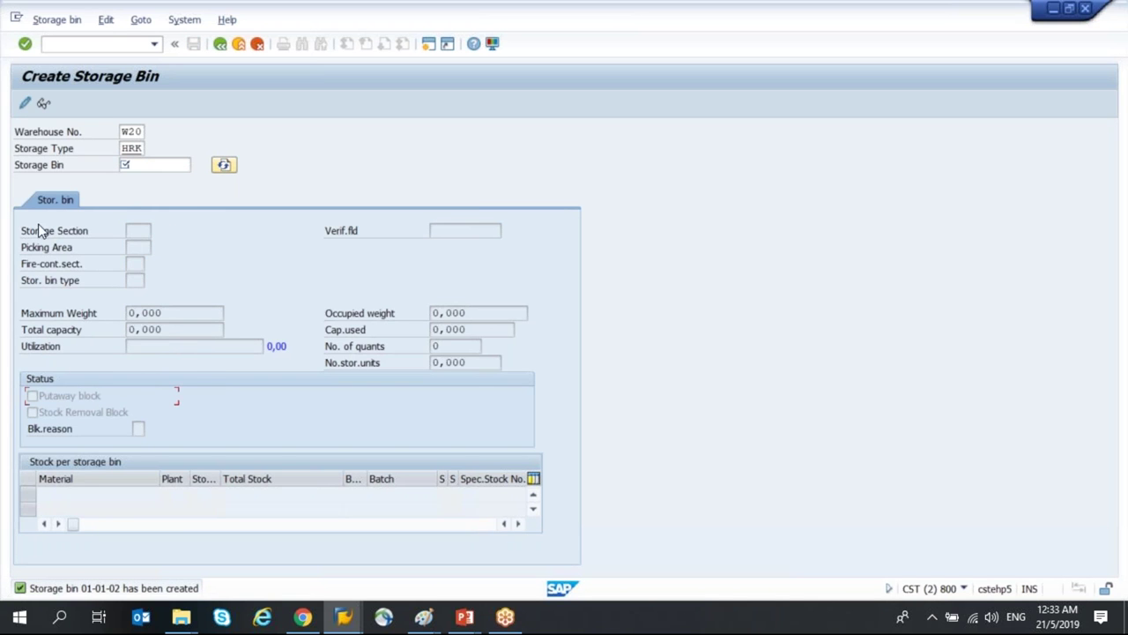
Step: Create and save storage bin 01-01-03 in storage type HRK with storage section REG
left_click(135, 164)
left_click(184, 191)
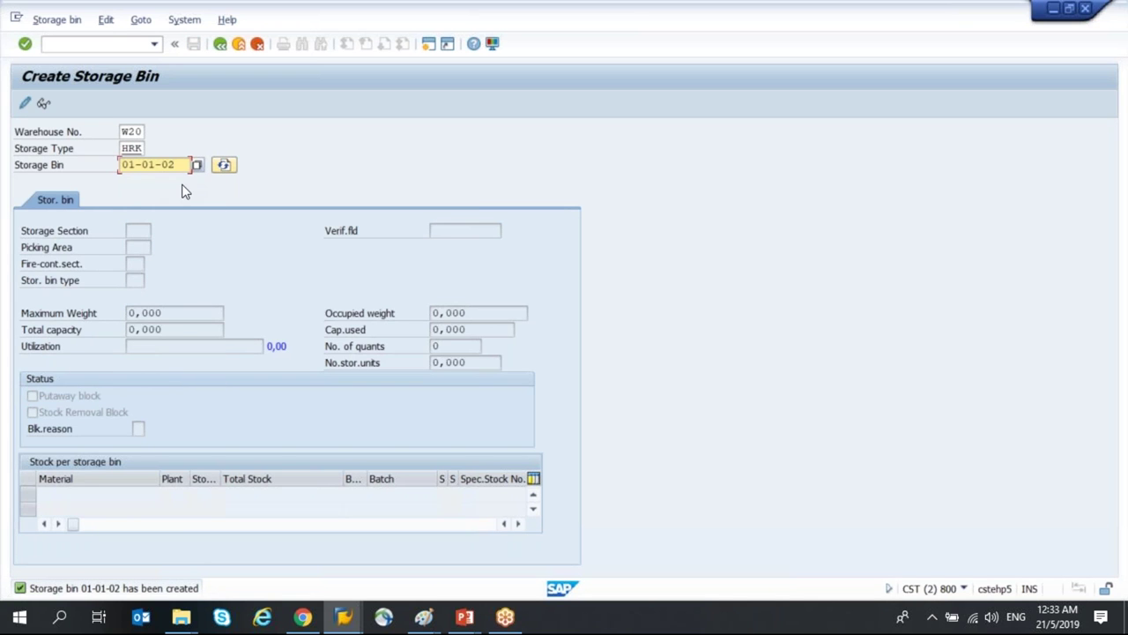
key("BackSpace")
type("3")
key("Return")
type("REG")
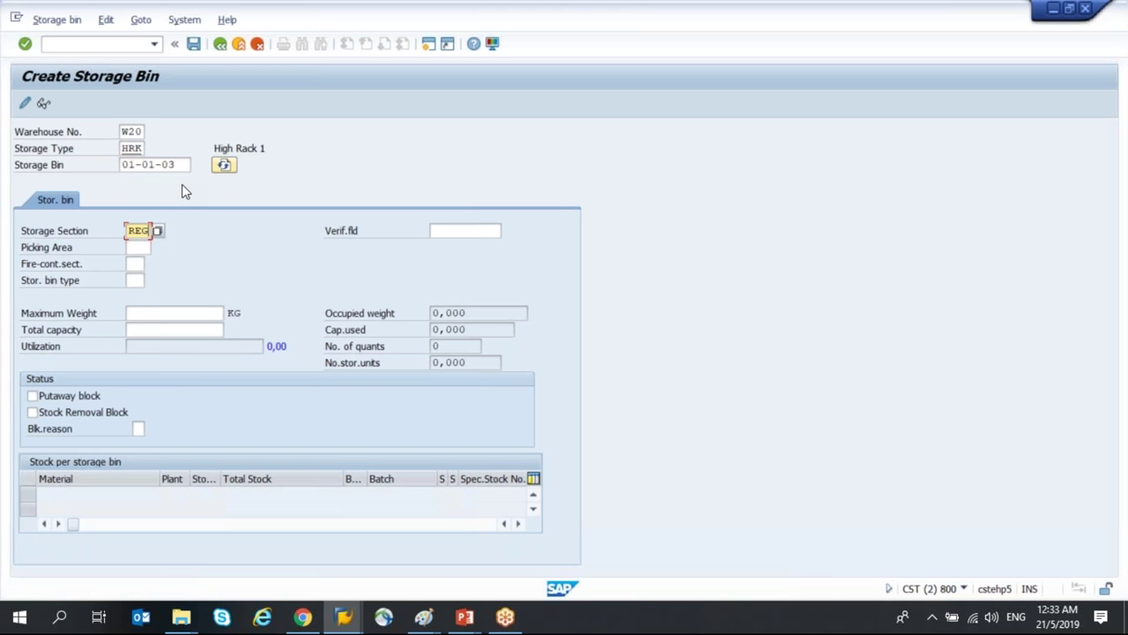
key("Return")
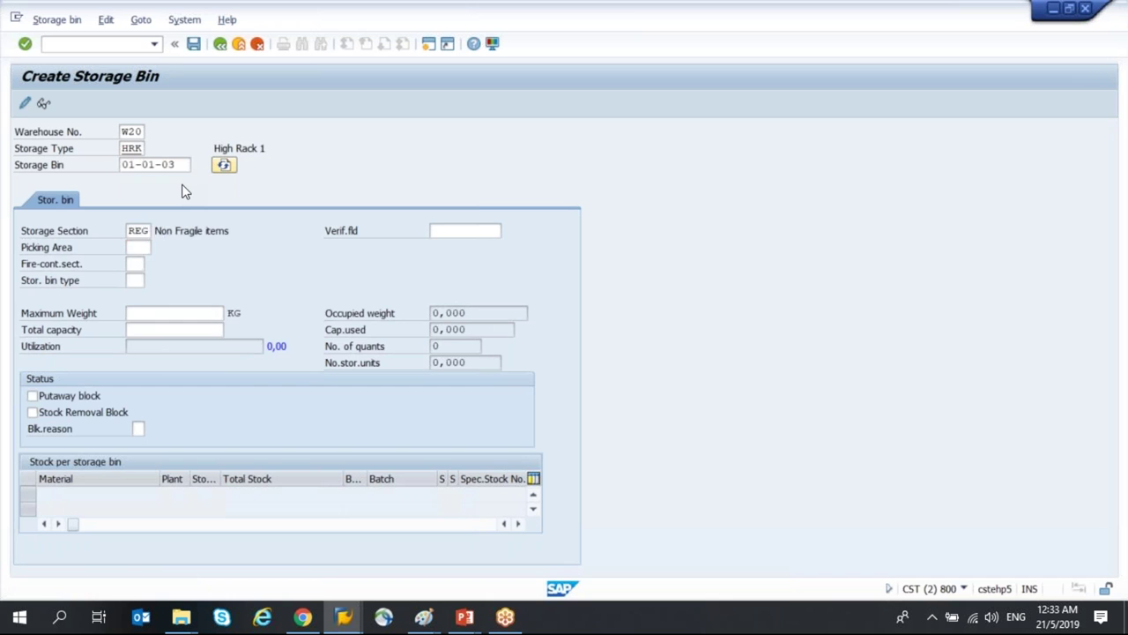
key("ctrl+s")
Step: Create and save storage bin 01-01-04 in storage type HRK with storage section REG
type("01-01-0")
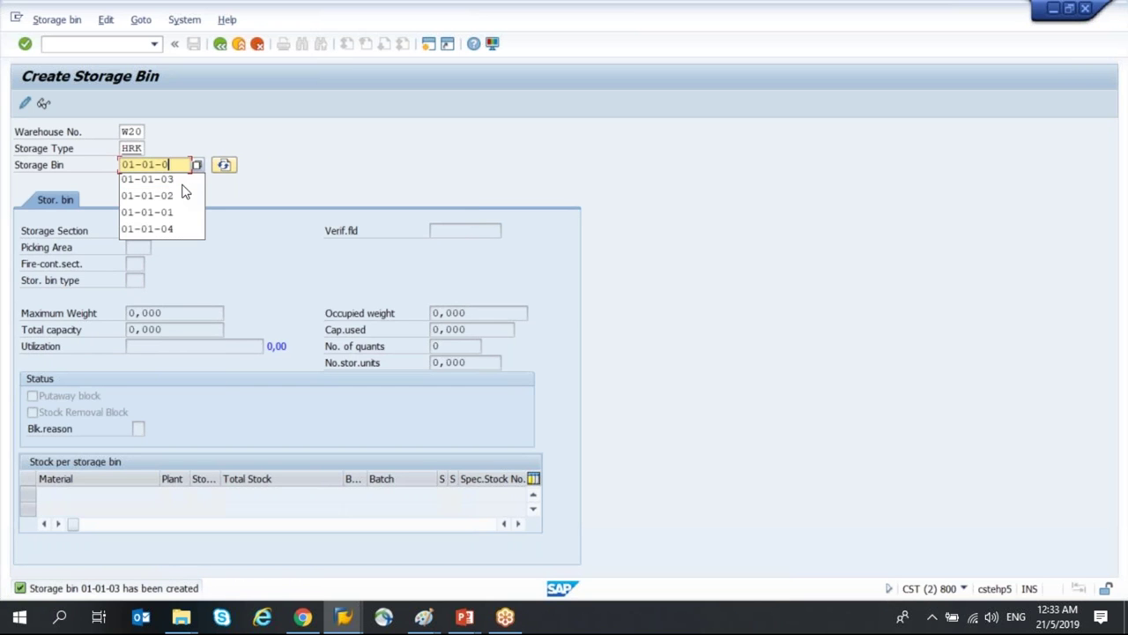
type("4")
key("Return")
key("Down")
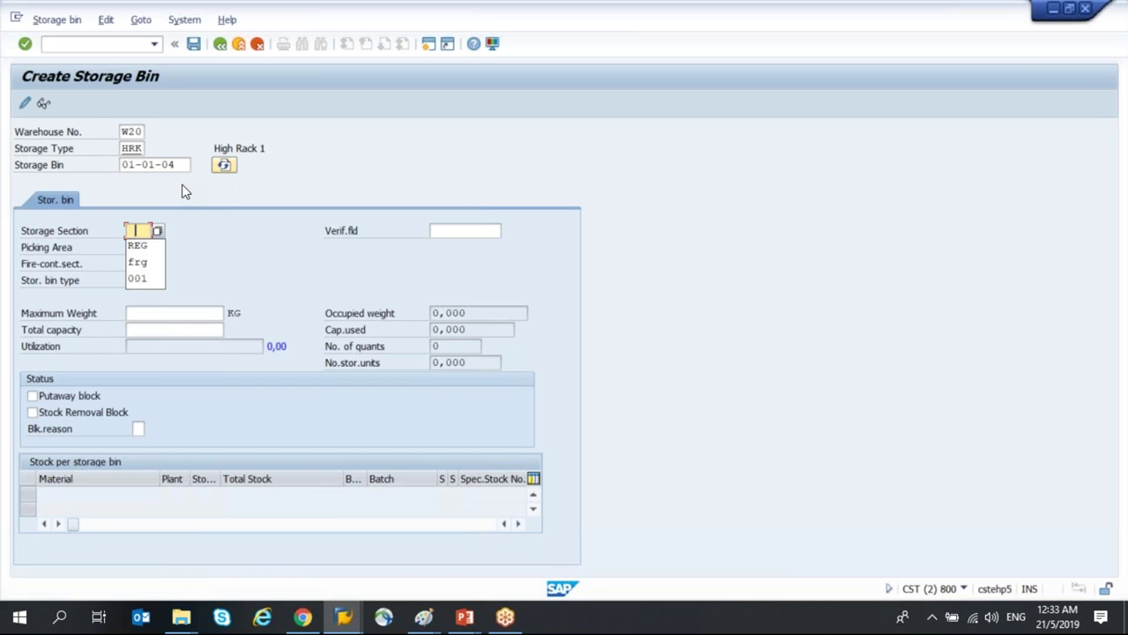
key("Down")
key("Return")
key("Return")
key("ctrl+s")
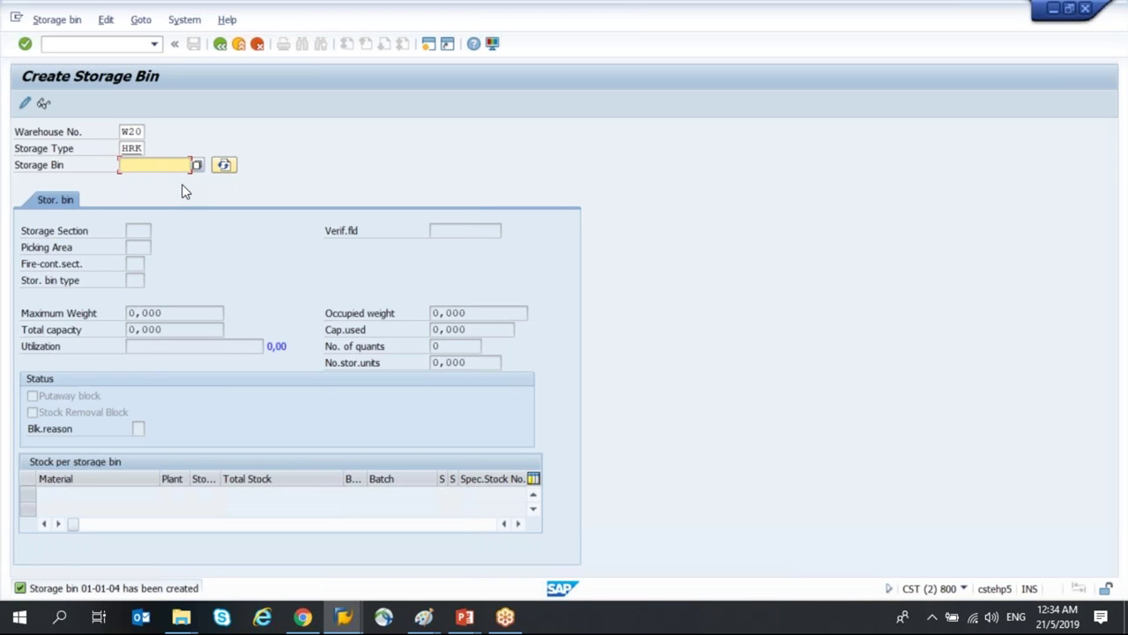
Step: Create and save storage bin TESTBIN in storage type OPN with storage section 001
key("shift+Tab")
type("OPN")
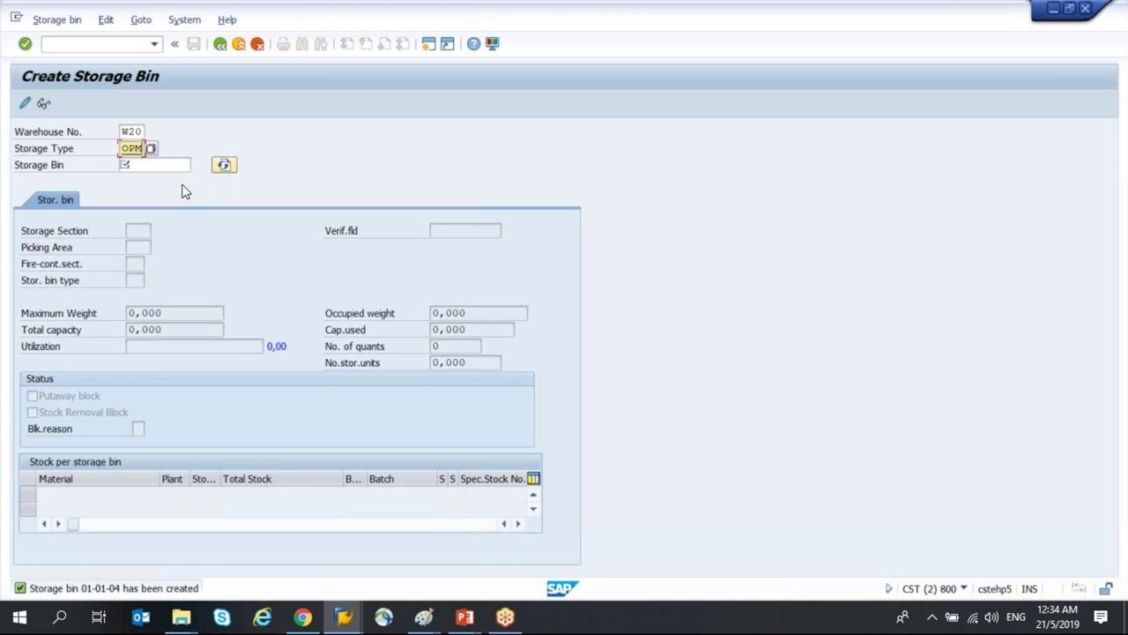
key("Tab")
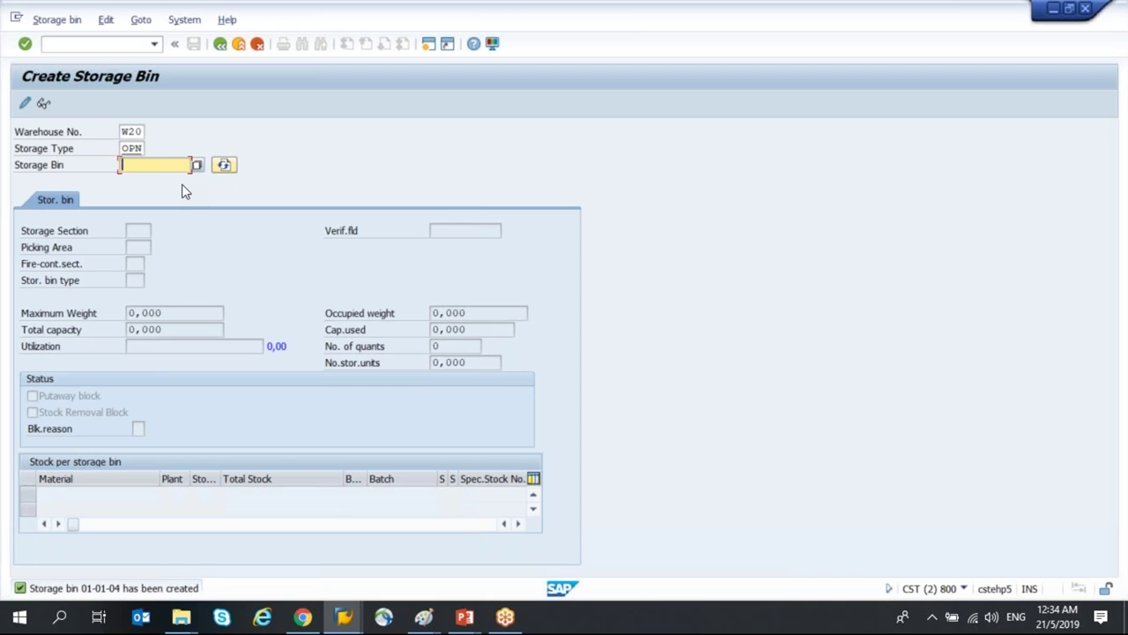
type("TESTBIN")
key("Return")
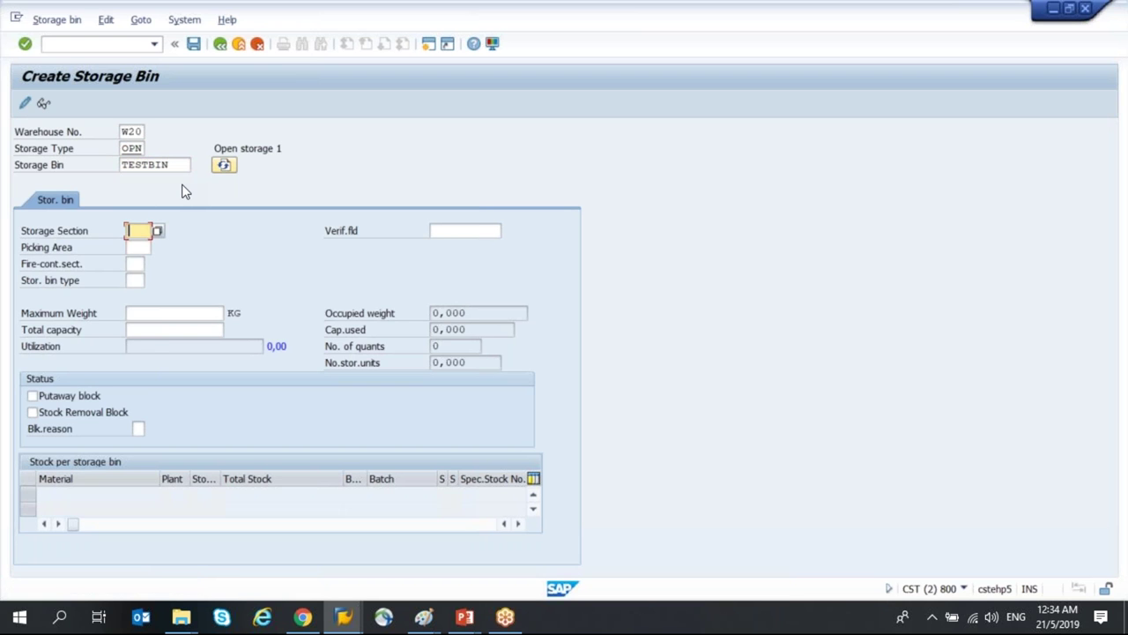
type("001")
key("Return")
key("ctrl+s")
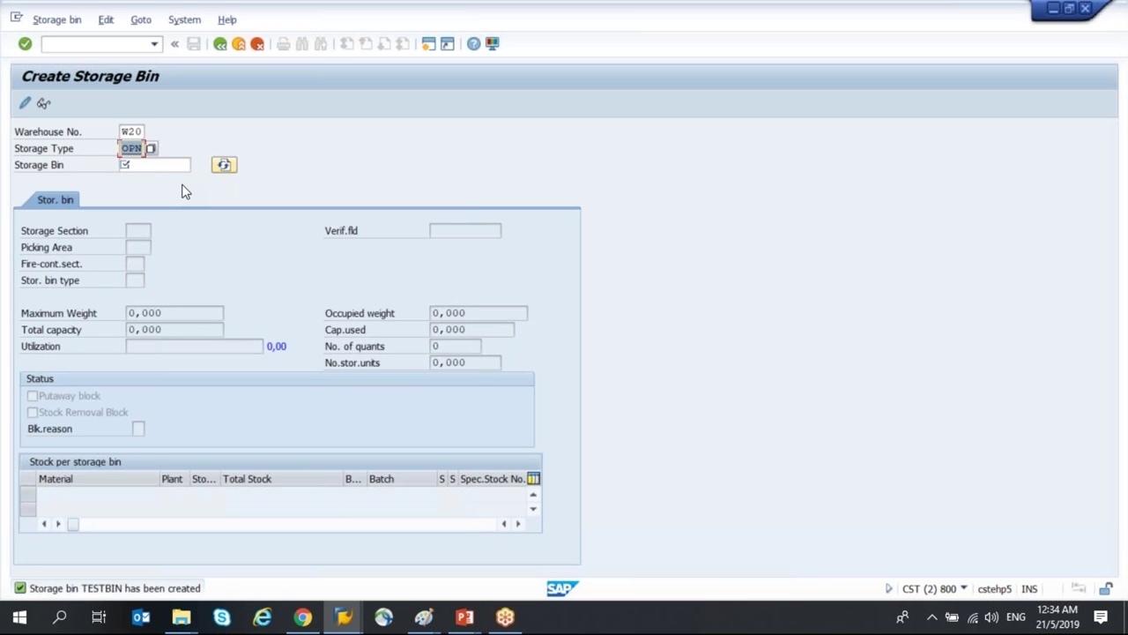
Step: Create and save storage bin FIXEDBIN01 in storage type FXD with storage section 001
type("FXD")
key("Tab")
type("FIX")
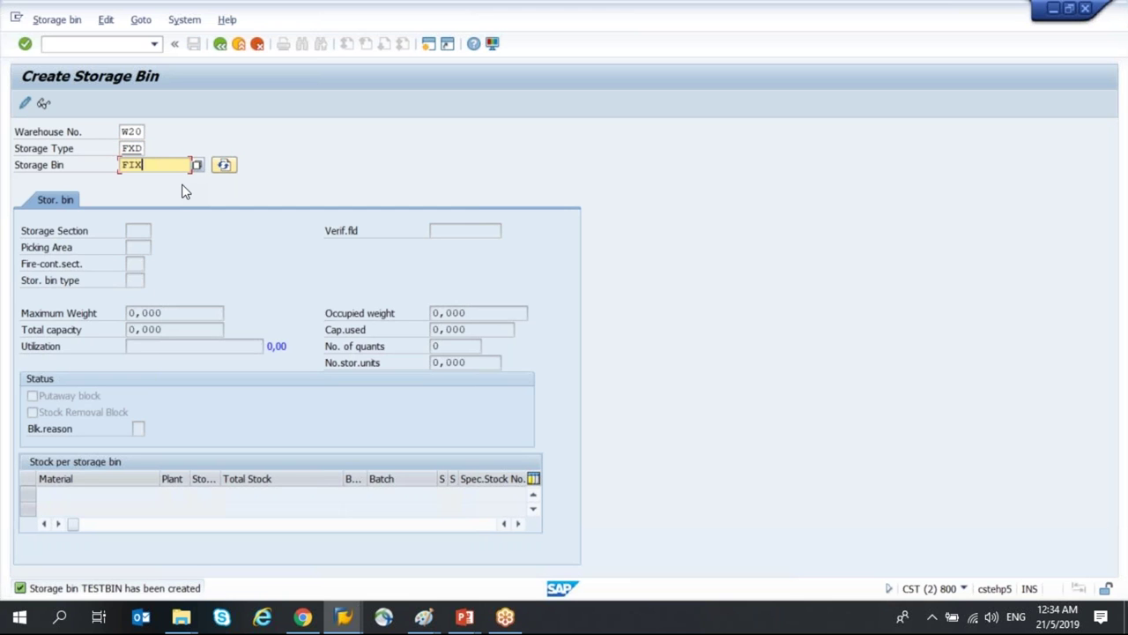
type("EDBIN01")
key("Return")
type("001")
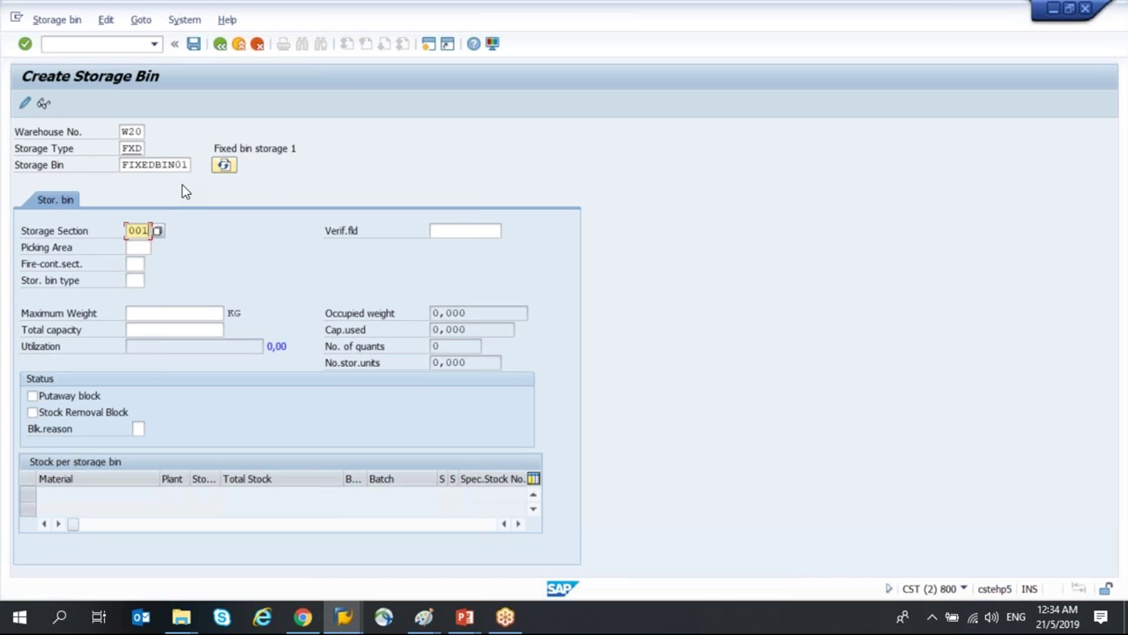
key("Return")
key("ctrl+s")
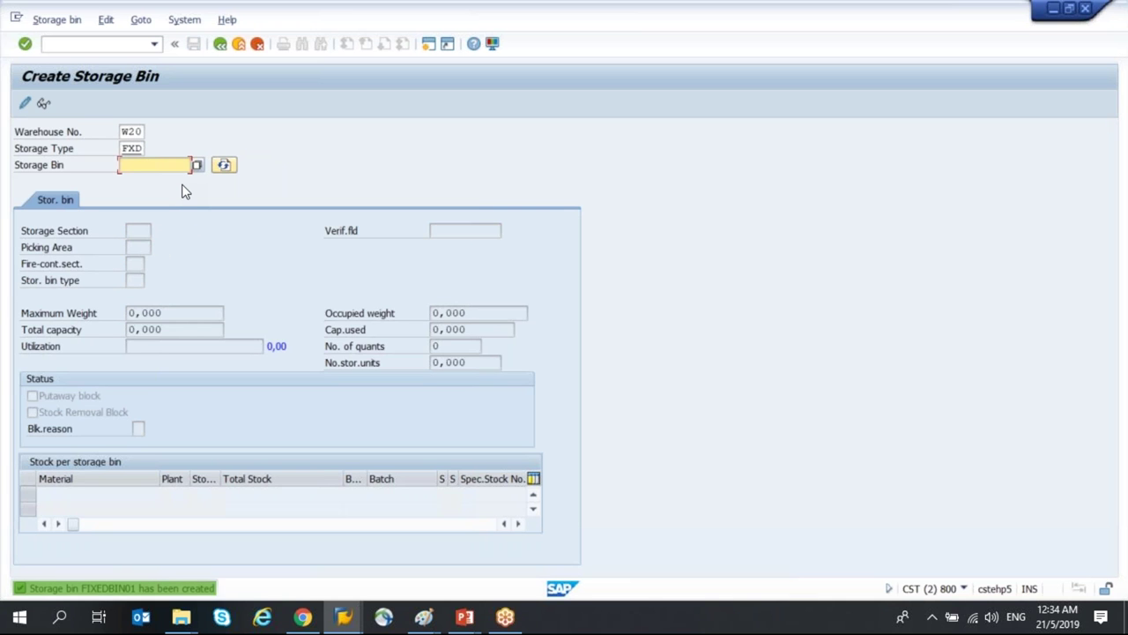